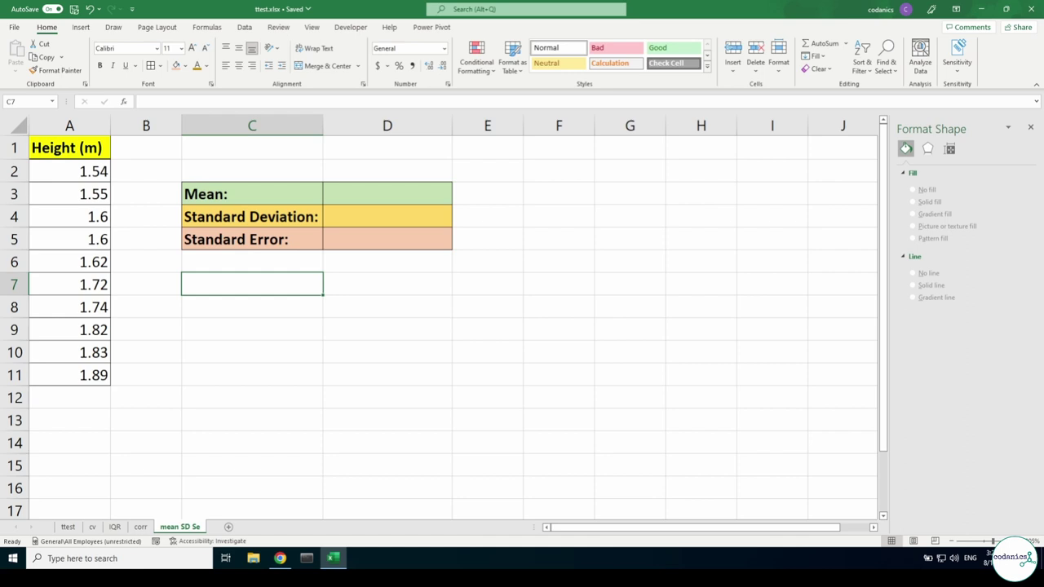
# - Review the three summary labels and the ten height values in A2:A11
pyautogui.moveTo(237, 195); pyautogui.dragTo(217, 237)
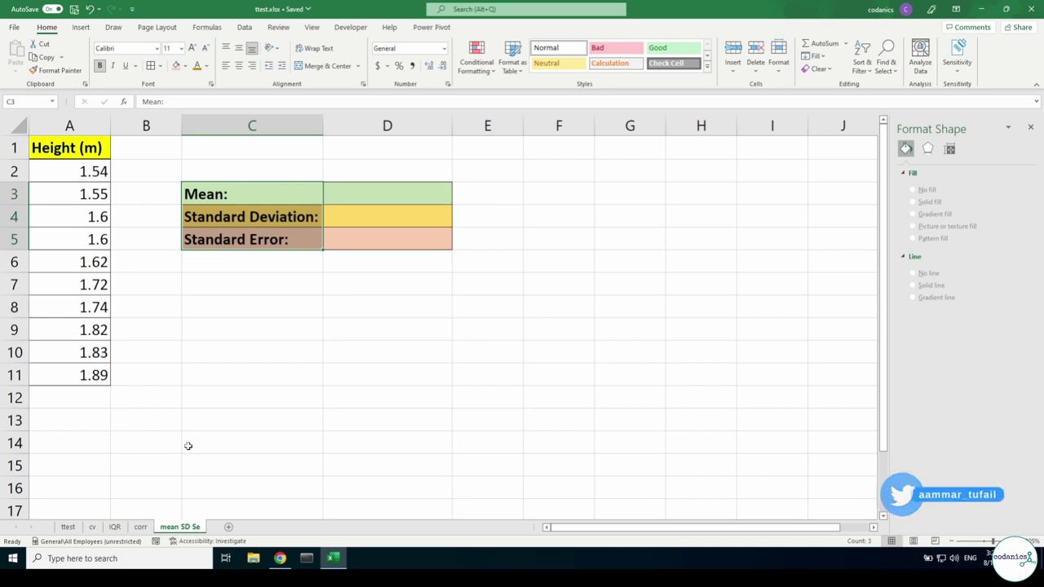
pyautogui.moveTo(84, 173); pyautogui.dragTo(85, 375)
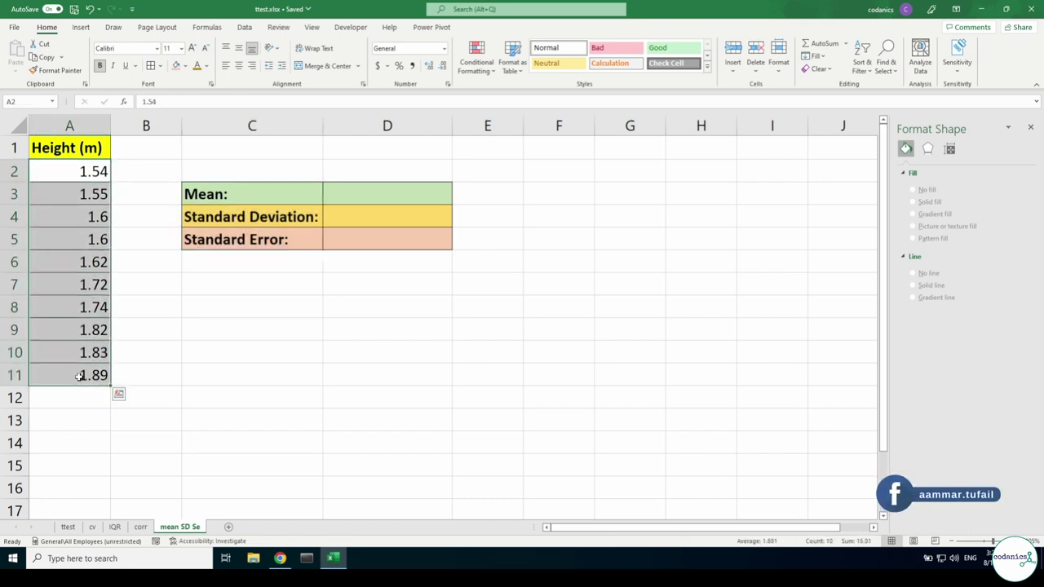
pyautogui.click(79, 172)
pyautogui.click(80, 194)
pyautogui.click(77, 215)
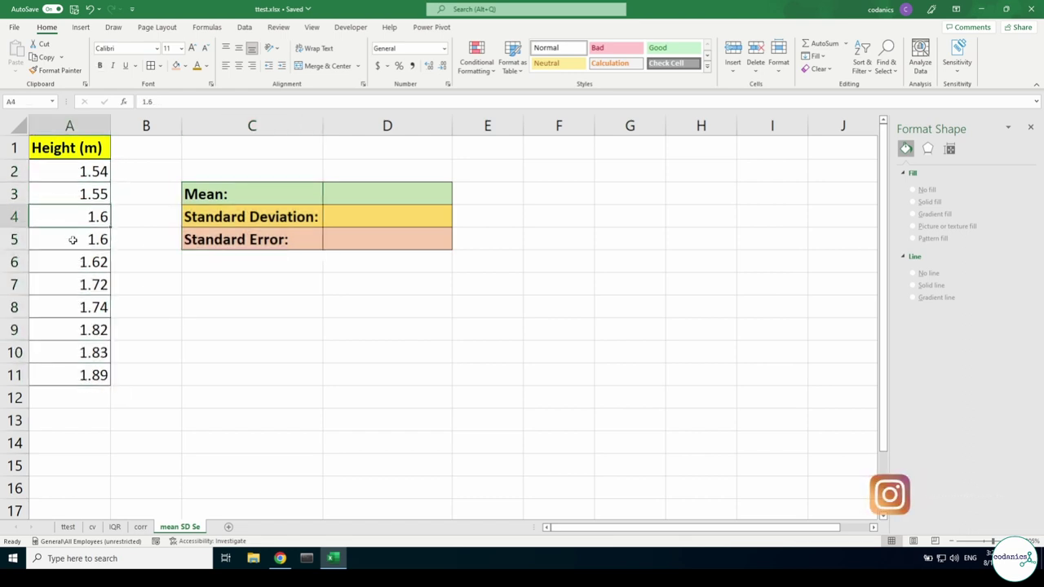
pyautogui.click(77, 239)
pyautogui.click(72, 262)
pyautogui.click(77, 285)
pyautogui.click(75, 308)
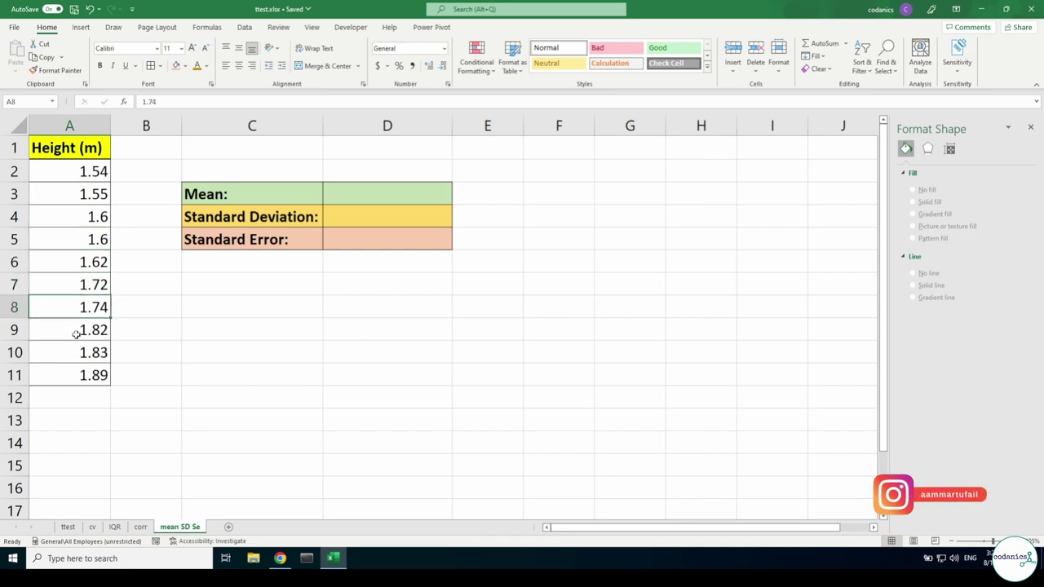
pyautogui.click(73, 330)
pyautogui.click(72, 350)
pyautogui.click(76, 373)
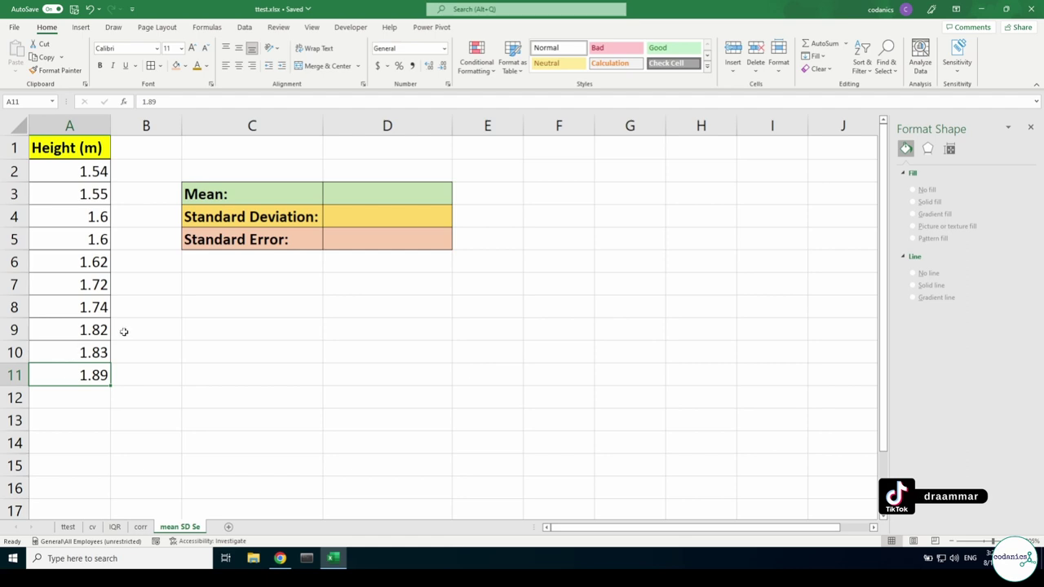
pyautogui.moveTo(87, 177); pyautogui.dragTo(82, 374)
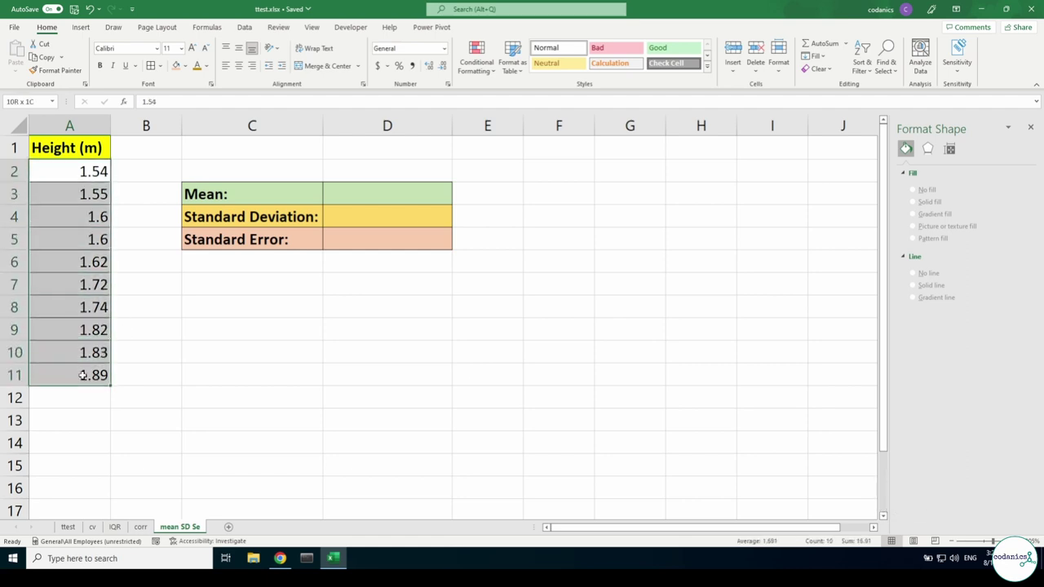
# - Enter =AVERAGE(A2:A11) in D3, returning a mean height of 1.691
pyautogui.click(386, 195)
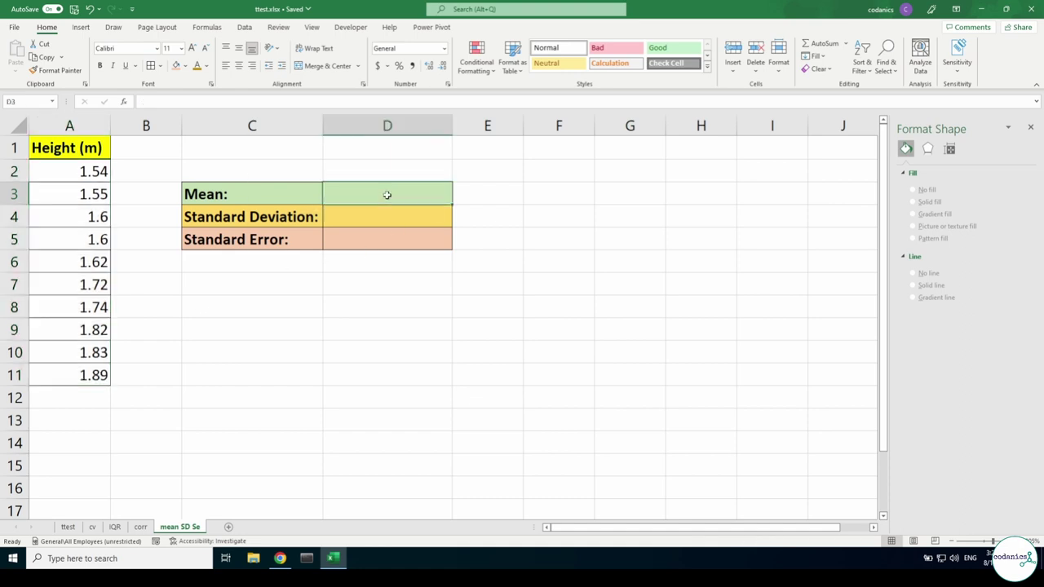
pyautogui.write('=aver')
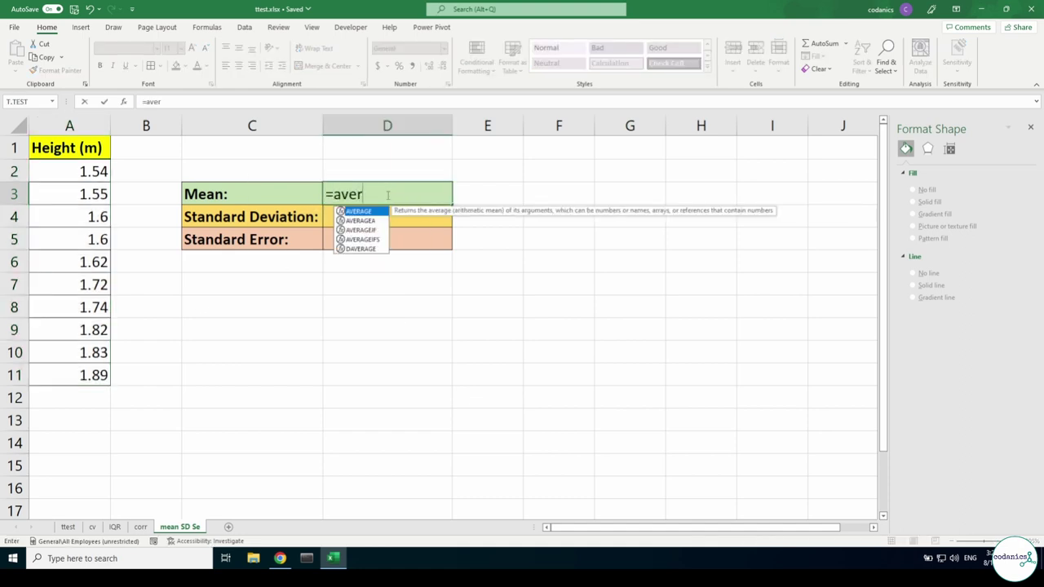
pyautogui.press('Tab')
pyautogui.moveTo(89, 171); pyautogui.dragTo(83, 374)
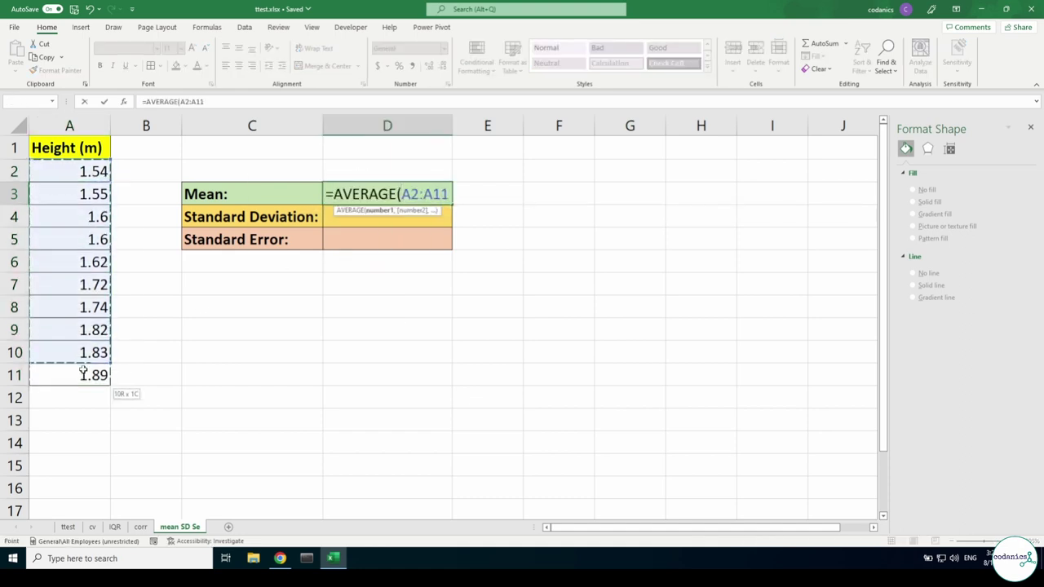
pyautogui.write(')')
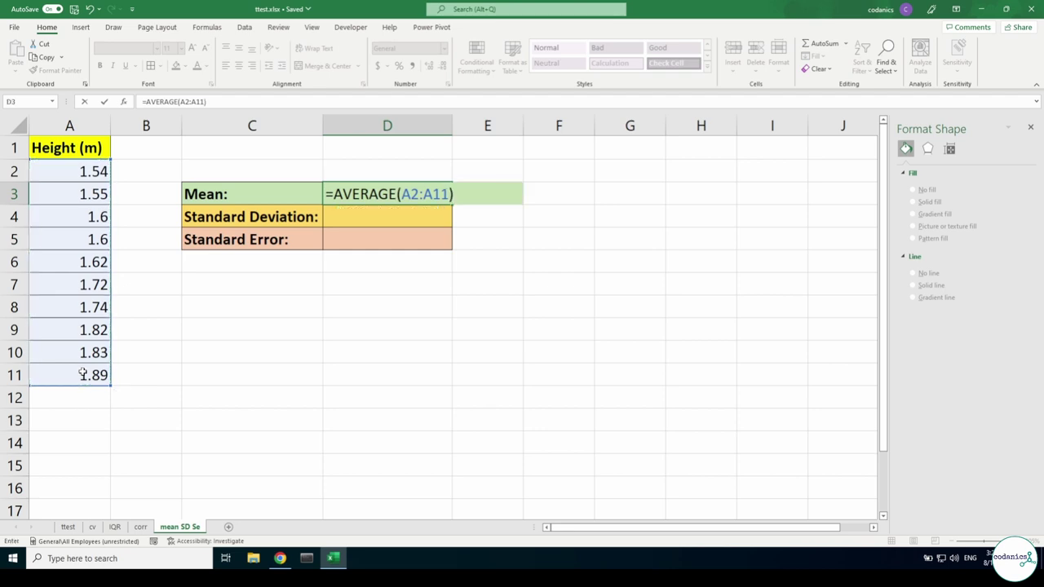
pyautogui.press('Return')
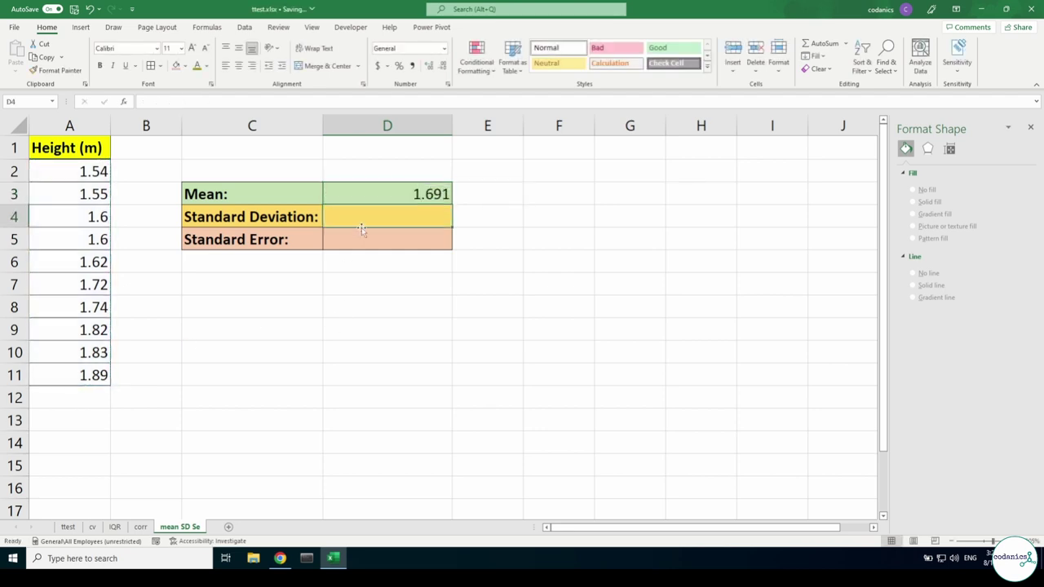
pyautogui.click(409, 194)
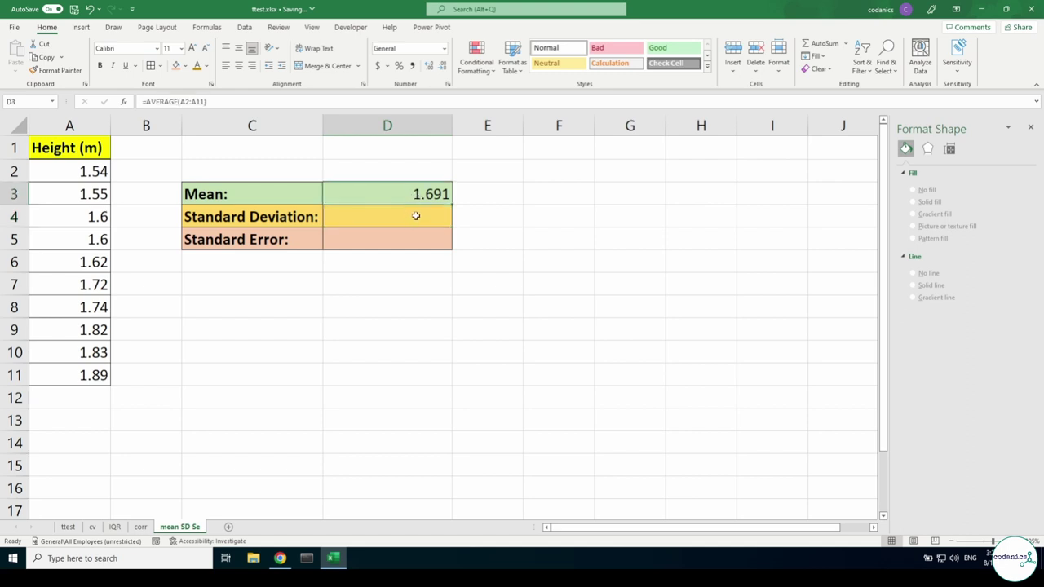
# - Enter =STDEV(A2:A11) in D4, giving a standard deviation of 0.126090796
pyautogui.click(424, 214)
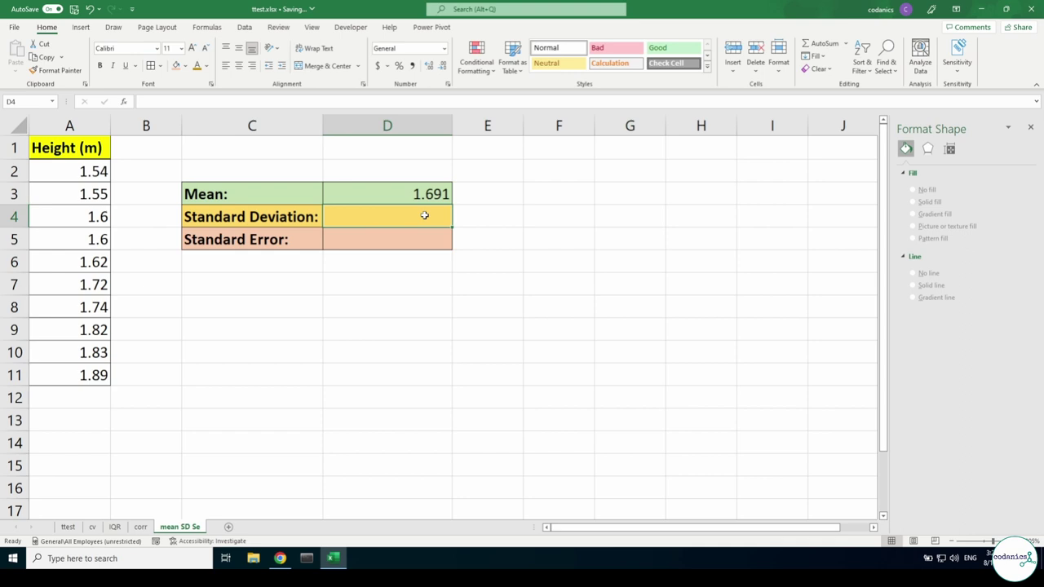
pyautogui.write('=stdev')
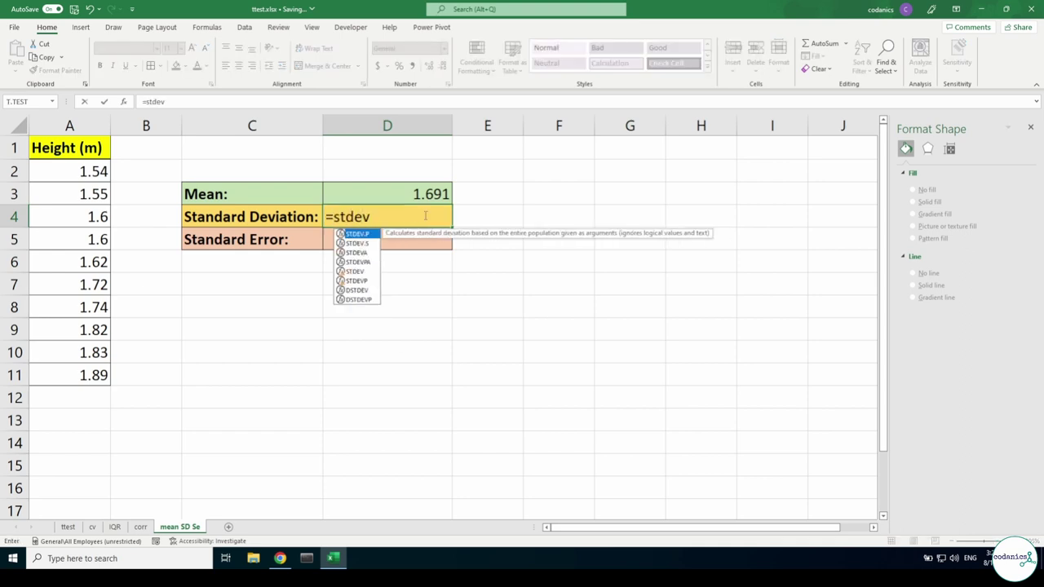
pyautogui.press('Down')
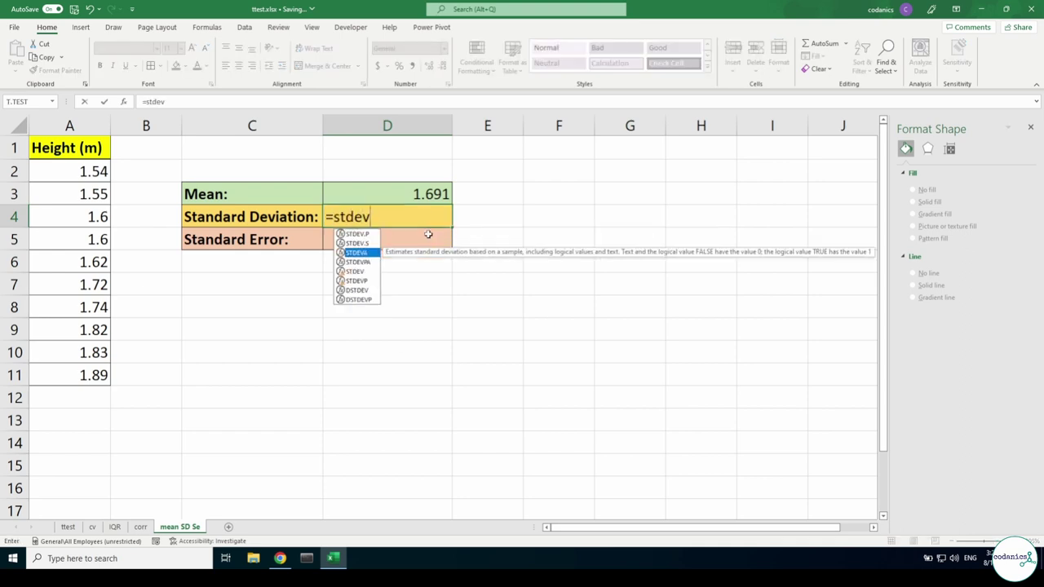
pyautogui.press('Down')
pyautogui.press('Down')
pyautogui.press('Down')
pyautogui.press('Tab')
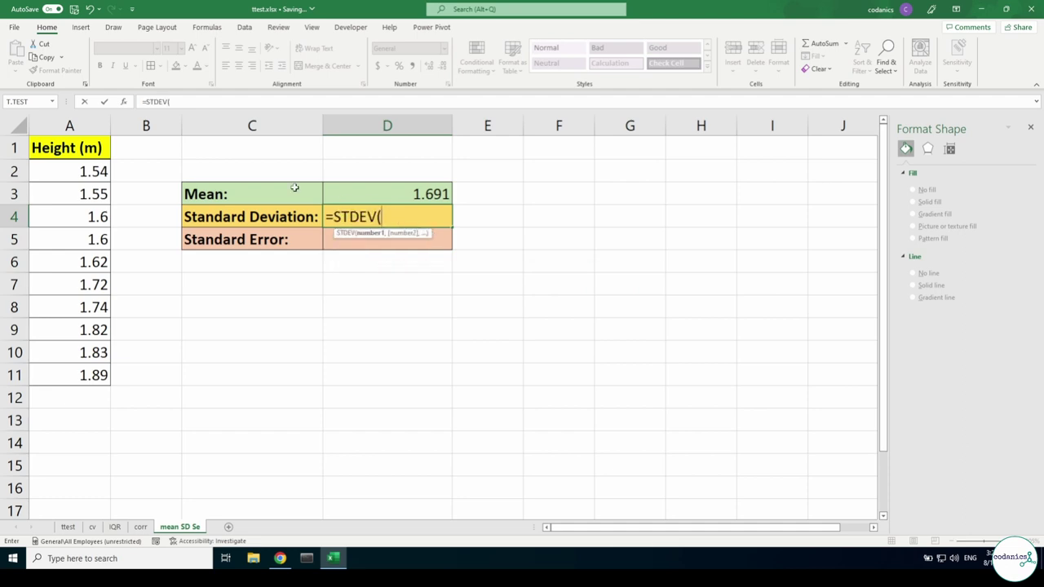
pyautogui.moveTo(88, 174); pyautogui.dragTo(75, 371)
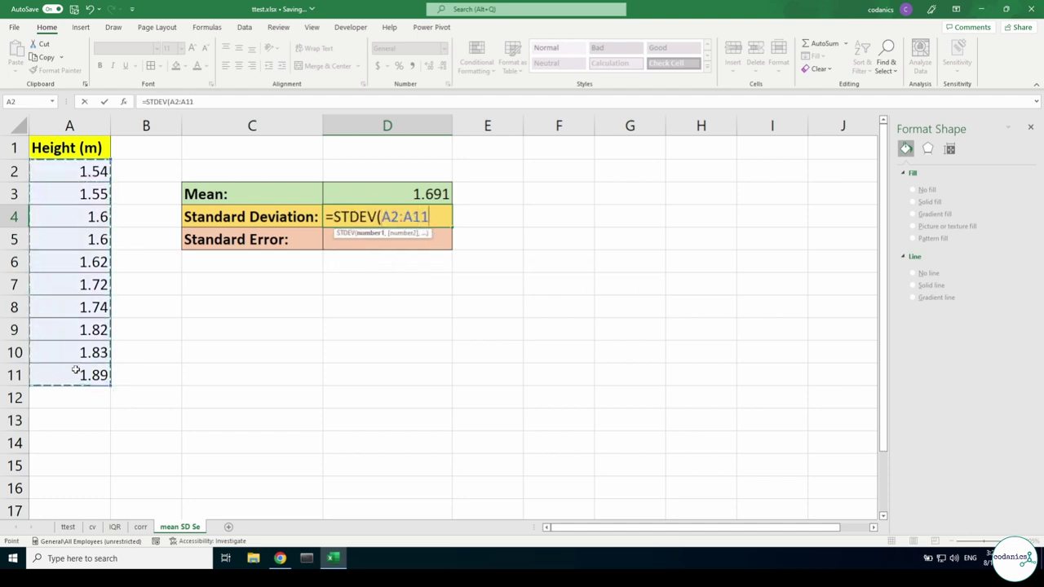
pyautogui.write(')')
pyautogui.press('Return')
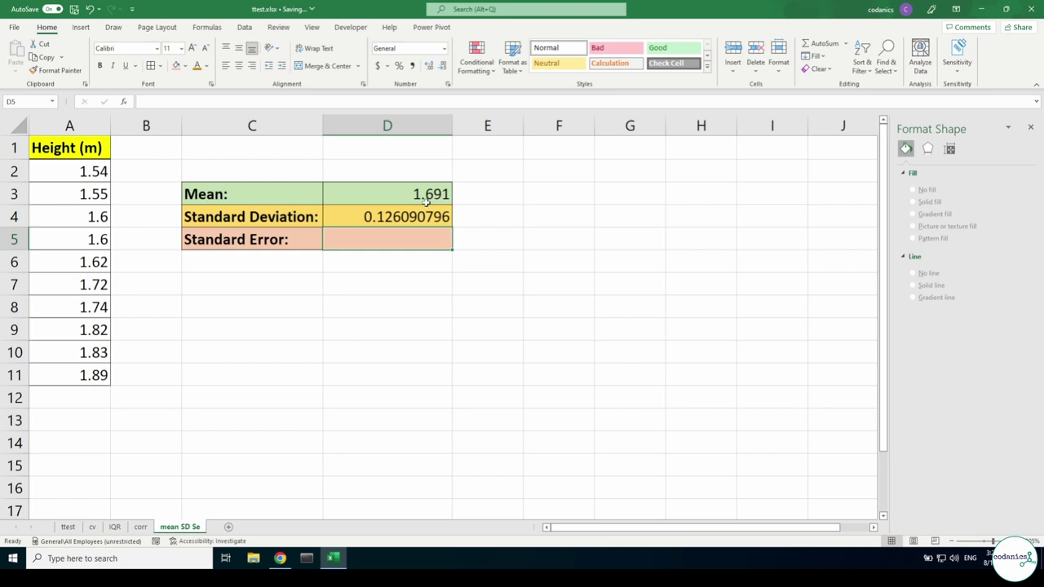
# - Reselect the heights to confirm ten values and recheck the D3 mean formula
pyautogui.moveTo(82, 171); pyautogui.dragTo(65, 369)
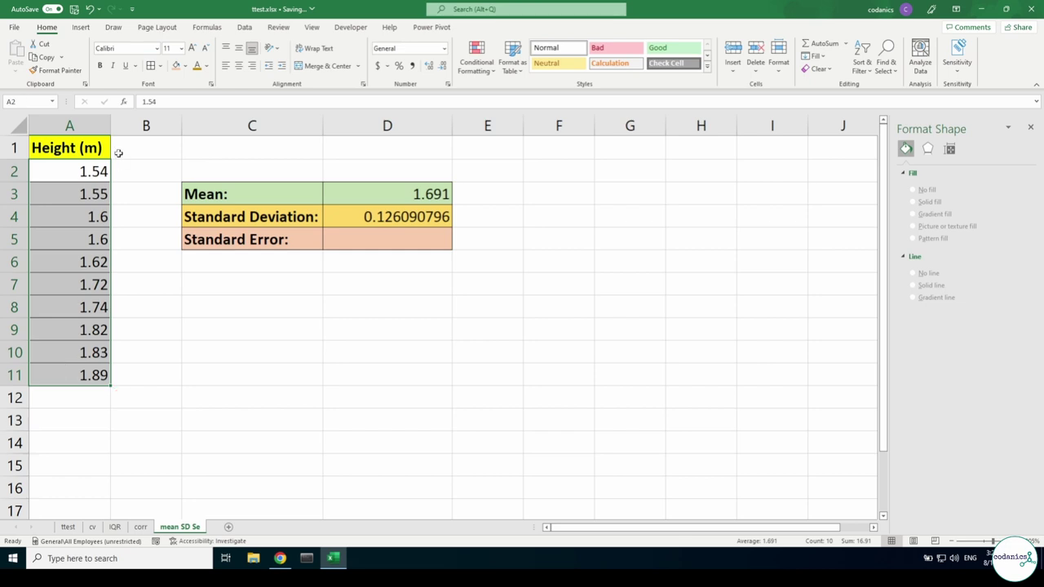
pyautogui.moveTo(82, 170); pyautogui.dragTo(71, 374)
pyautogui.click(431, 193)
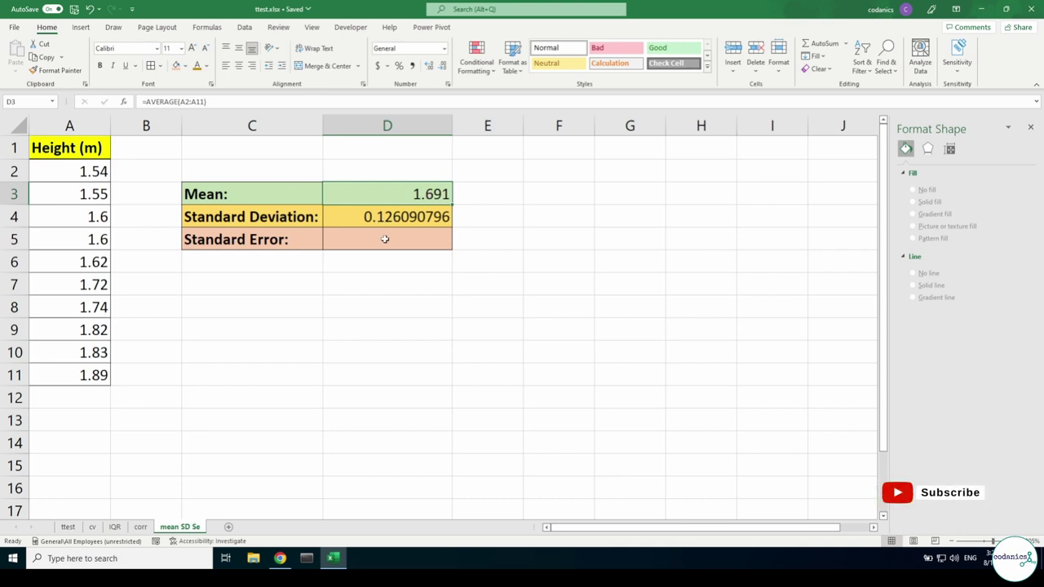
# - Enter =D4/SQRT(10) in D5, giving a standard error of 0.039873411
pyautogui.click(384, 239)
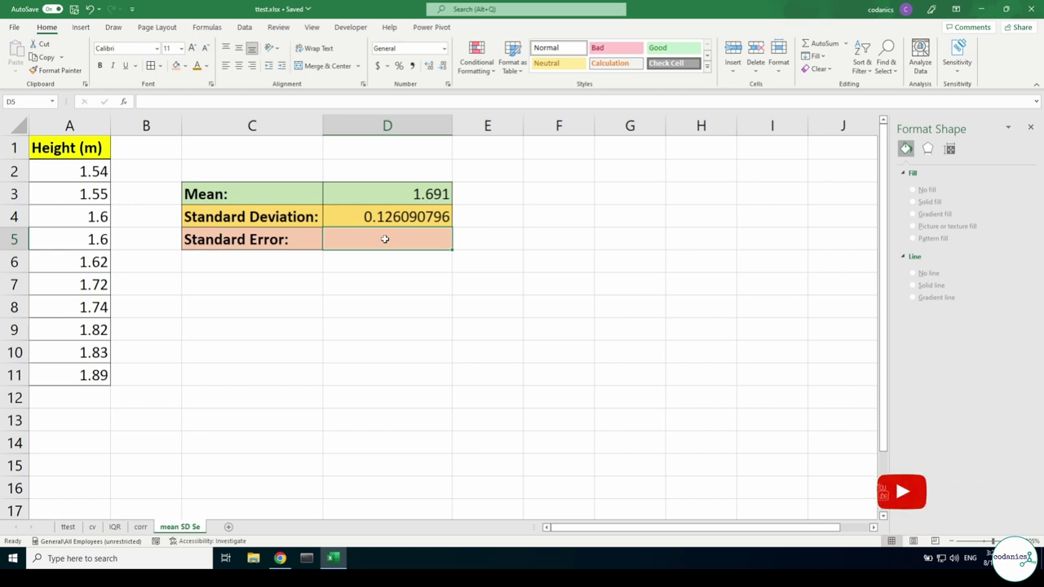
pyautogui.write('=')
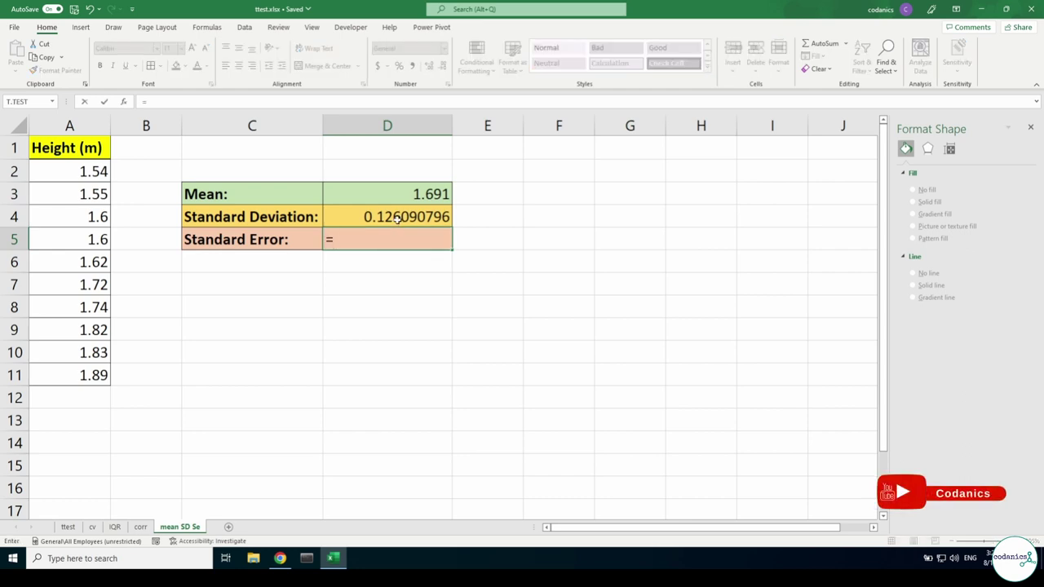
pyautogui.click(396, 219)
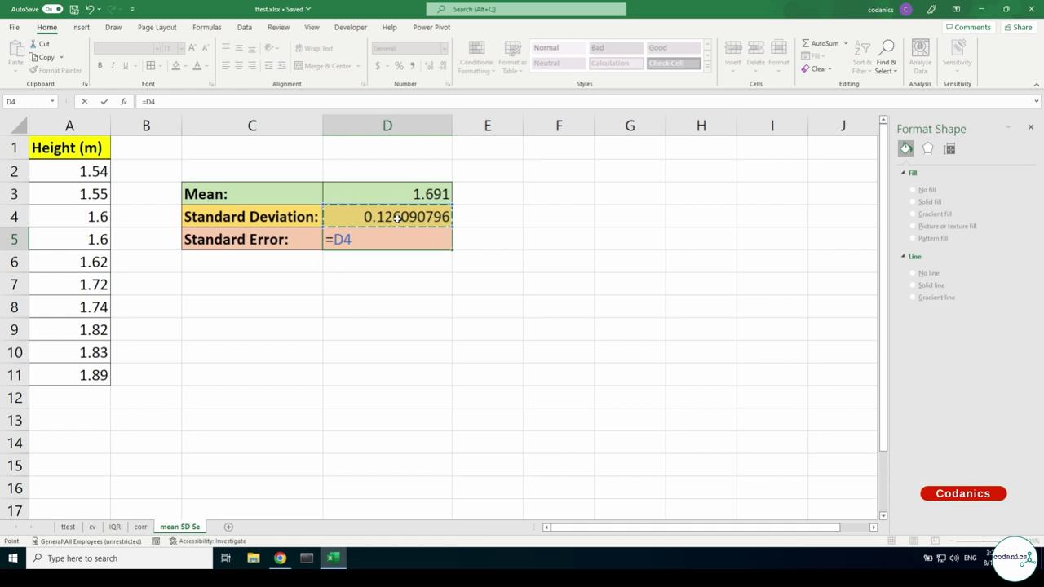
pyautogui.write('/sqrt')
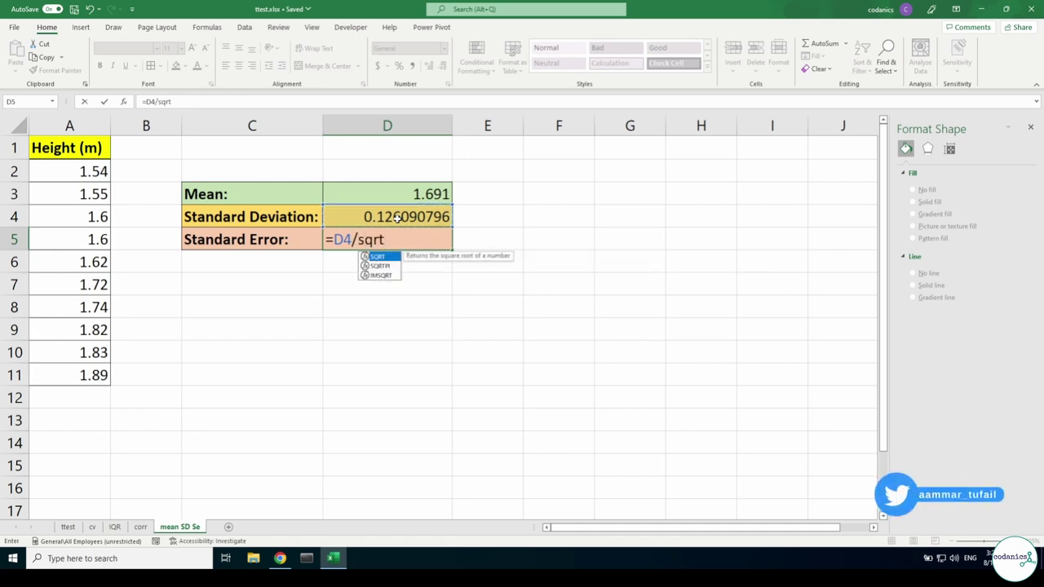
pyautogui.press('Tab')
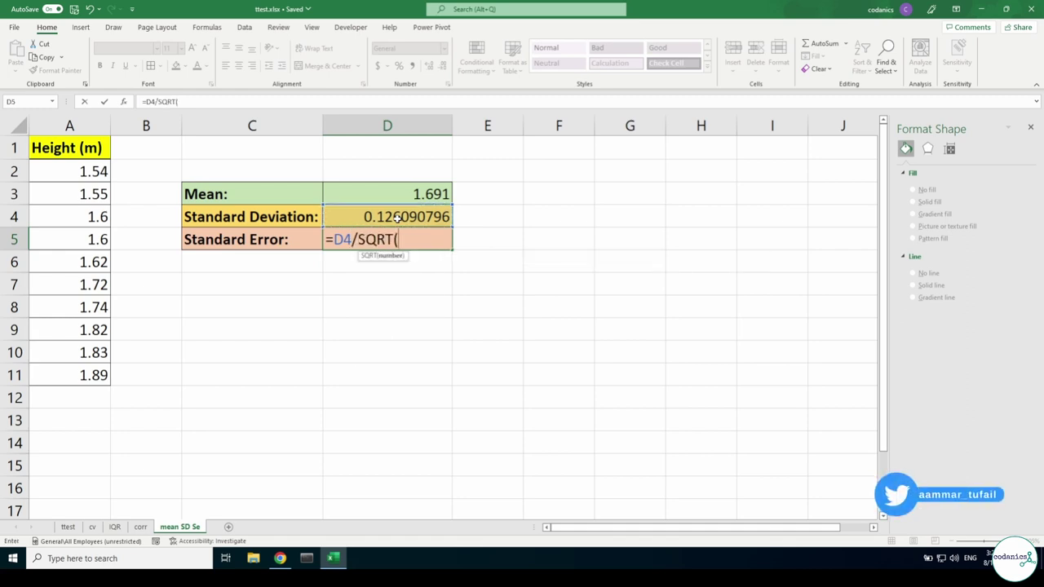
pyautogui.write('10')
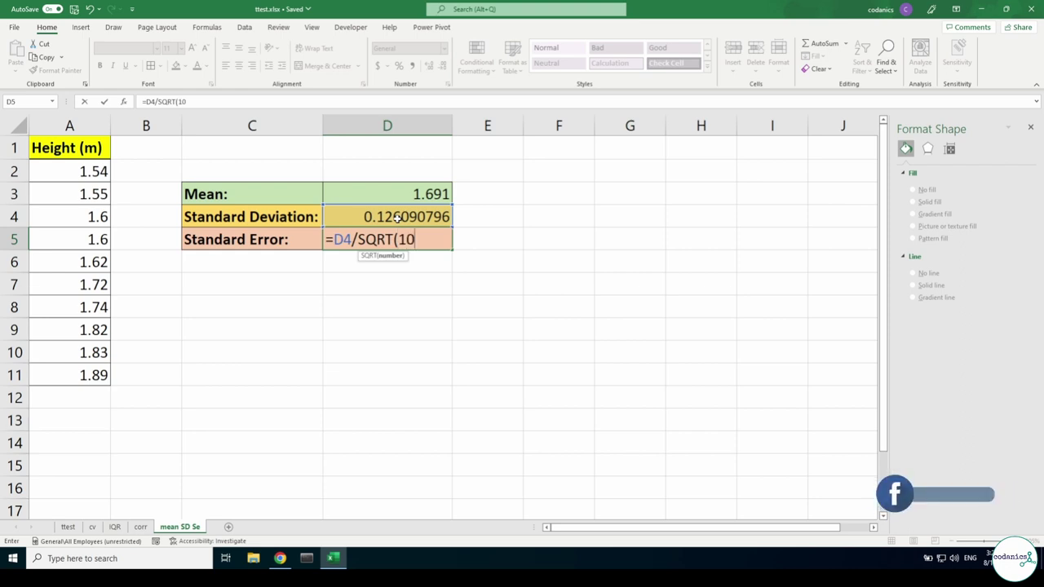
pyautogui.write(')')
pyautogui.press('Return')
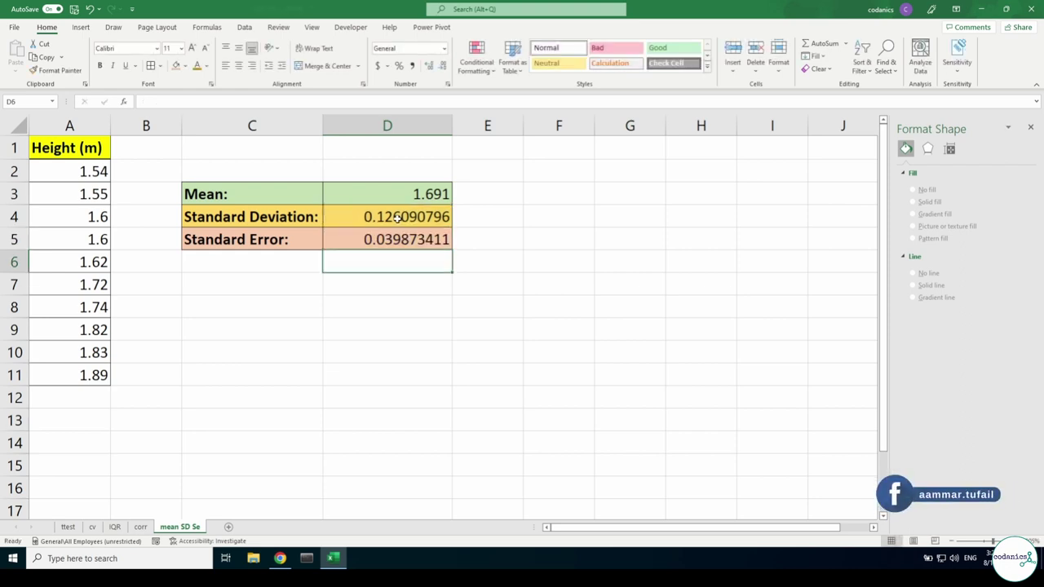
pyautogui.doubleClick(426, 239)
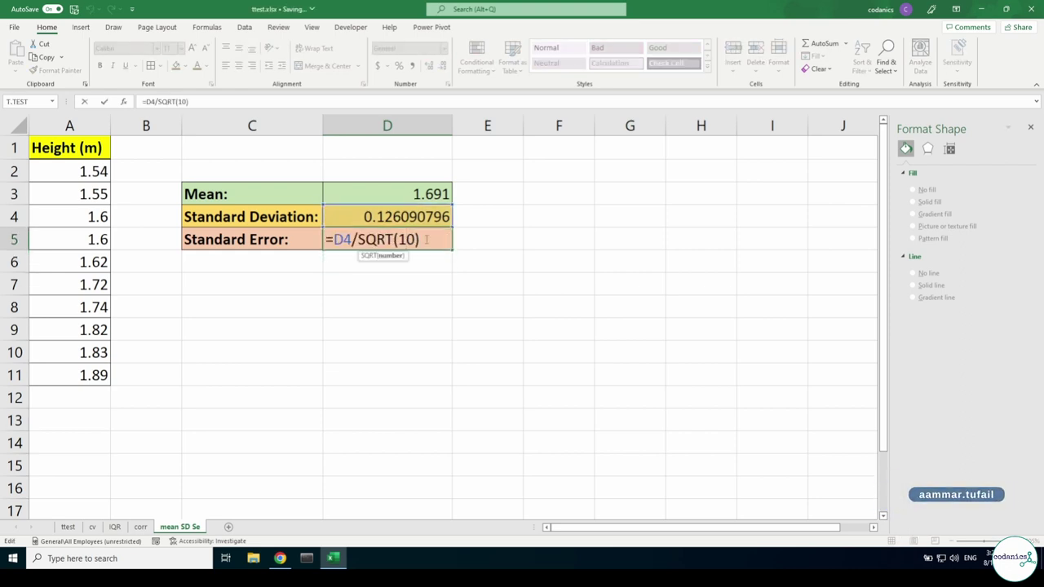
pyautogui.press('Escape')
pyautogui.click(510, 240)
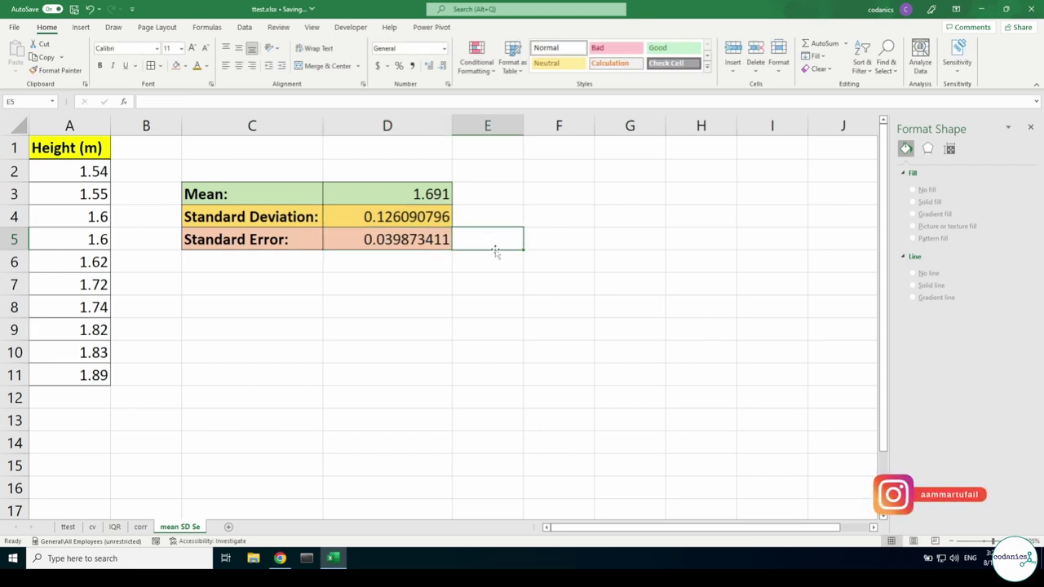
# - Label B12 'Count' and enter =COUNT(A2:A11) in A12, returning 10
pyautogui.click(94, 404)
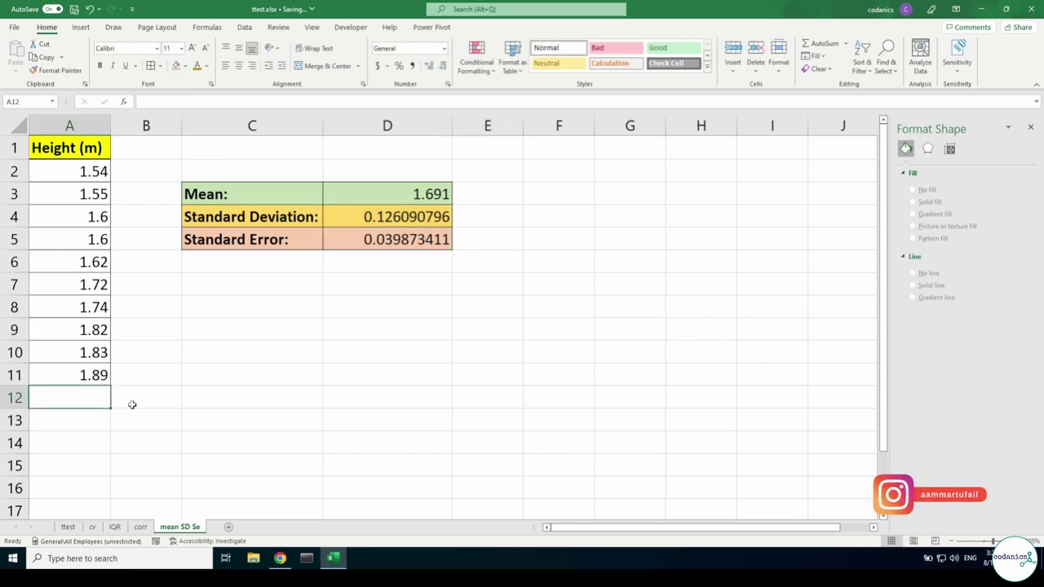
pyautogui.click(132, 404)
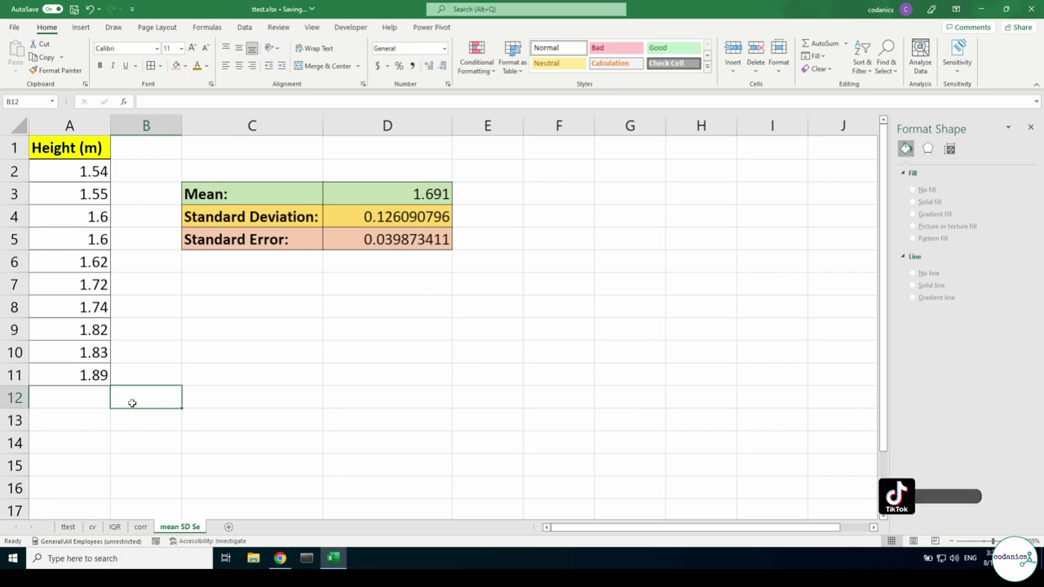
pyautogui.write('Count')
pyautogui.press('Return')
pyautogui.press('Up')
pyautogui.press('Left')
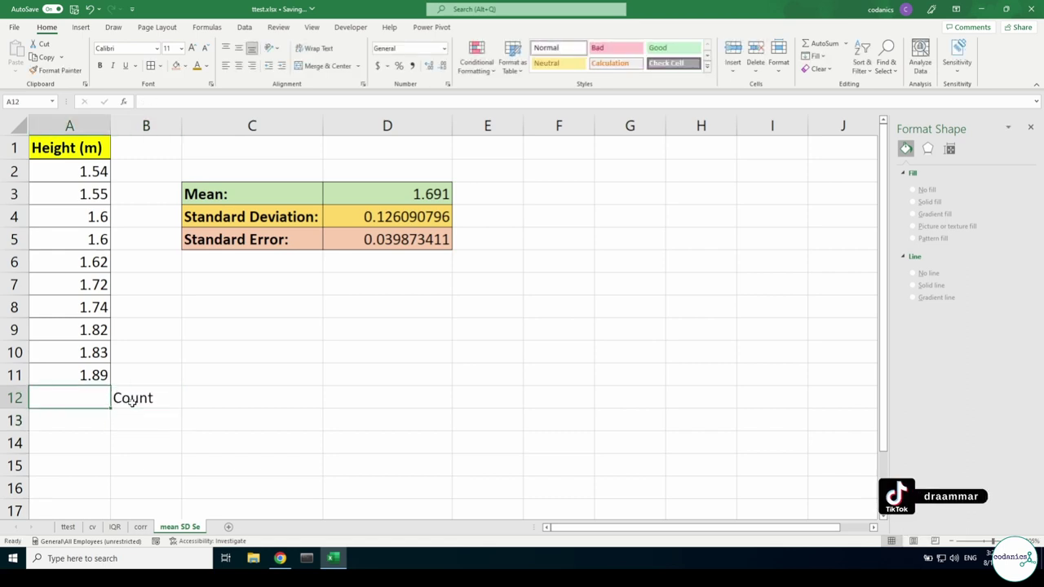
pyautogui.write('=count')
pyautogui.press('Tab')
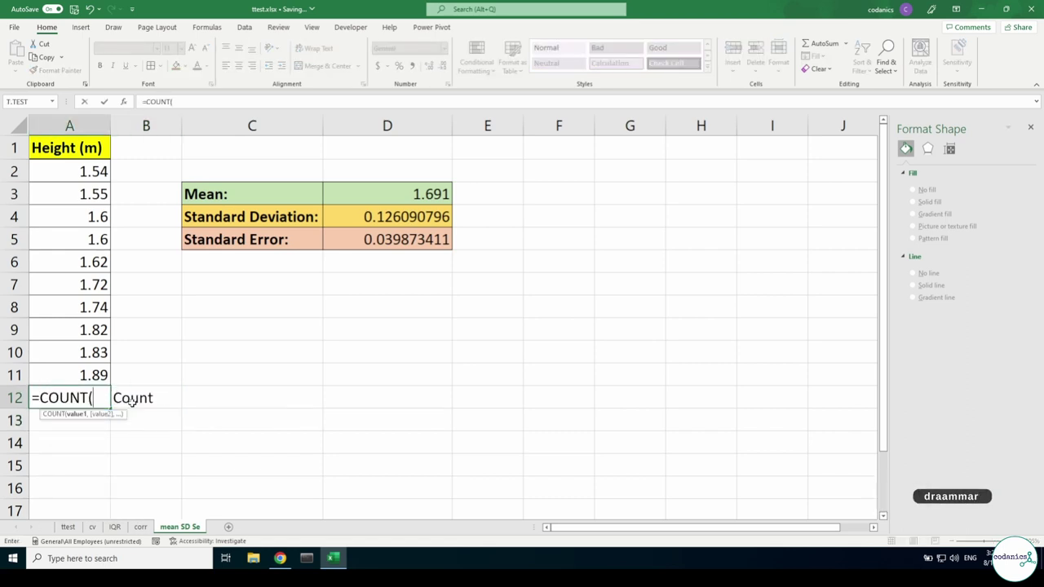
pyautogui.moveTo(87, 171); pyautogui.dragTo(72, 376)
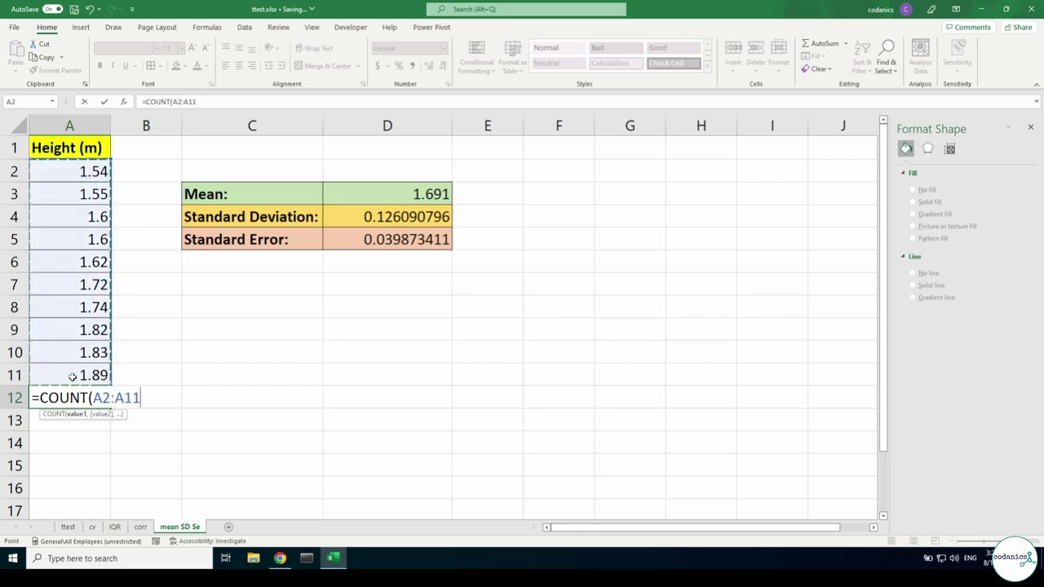
pyautogui.write(')')
pyautogui.press('Return')
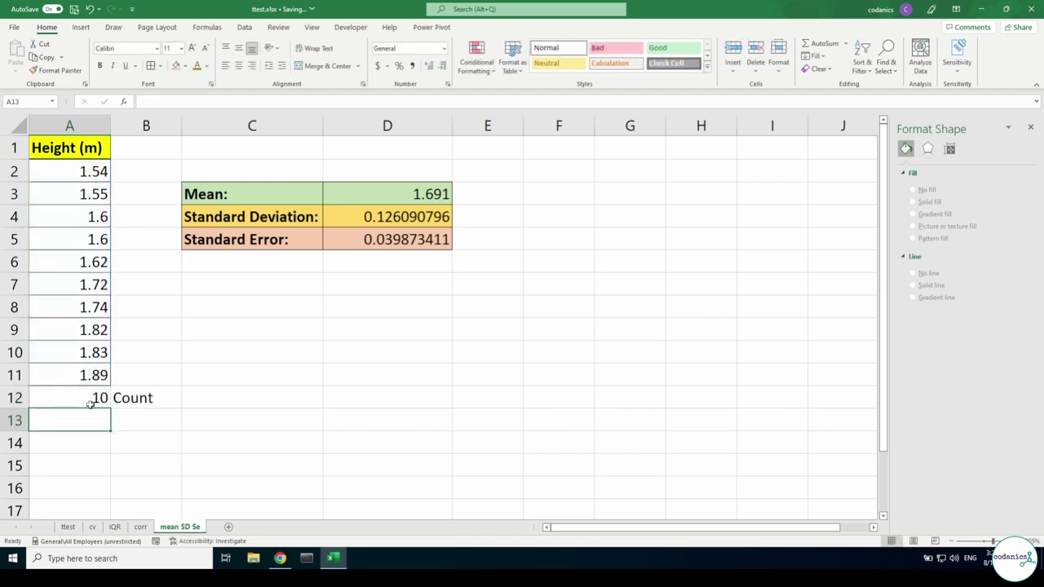
pyautogui.moveTo(94, 398); pyautogui.dragTo(137, 397)
# - Enter =D4/SQRT(COUNT(A2:A11)) in E5, returning 0.039873
pyautogui.click(495, 239)
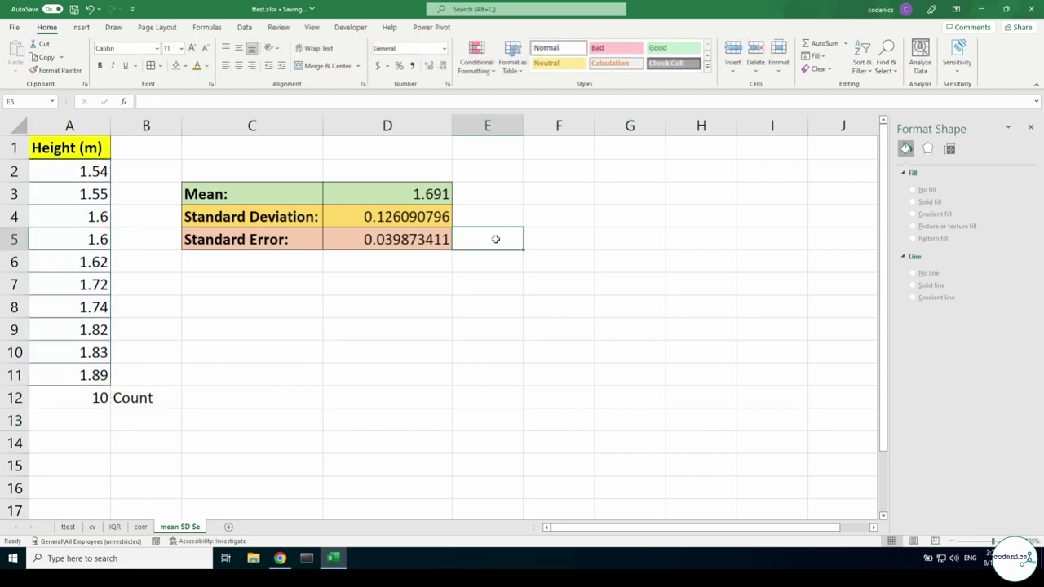
pyautogui.write('=')
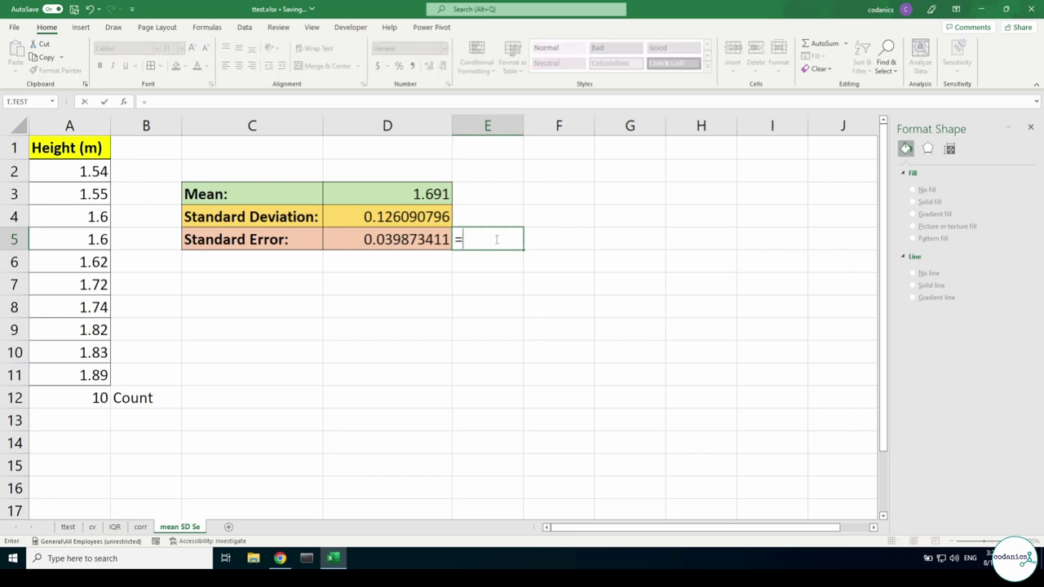
pyautogui.click(432, 218)
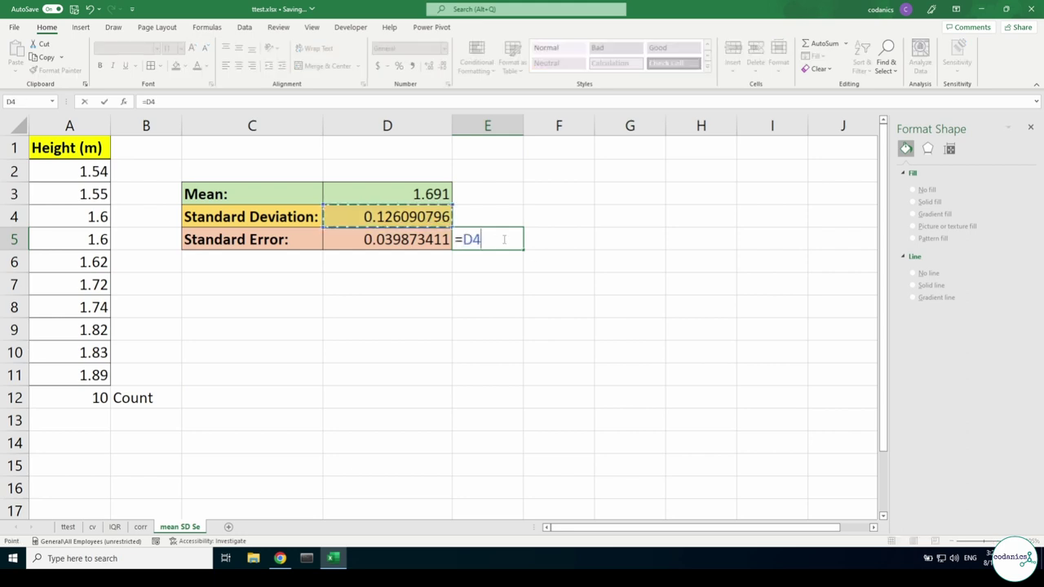
pyautogui.write('/sq')
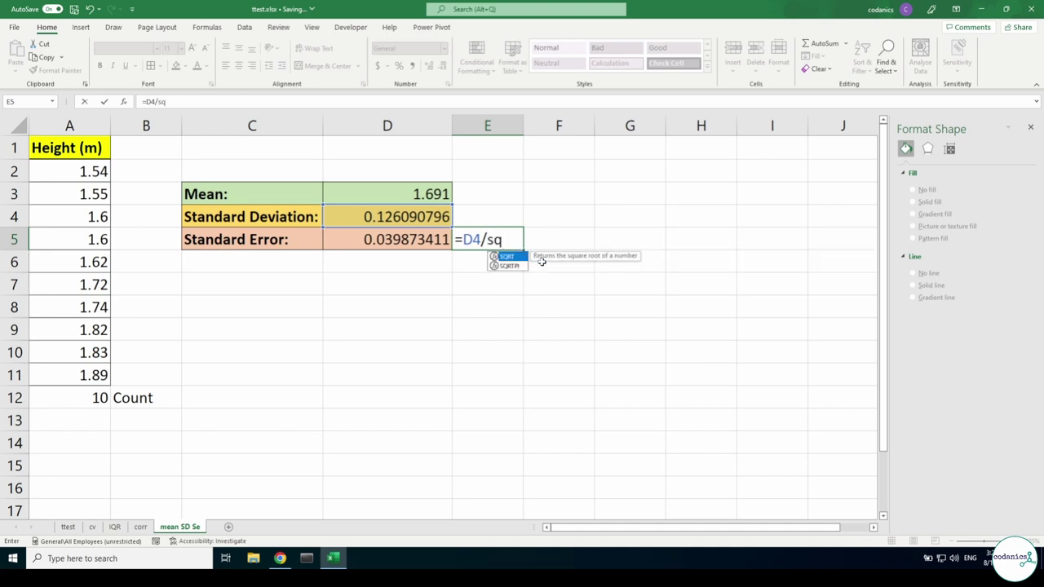
pyautogui.write('rt')
pyautogui.press('Tab')
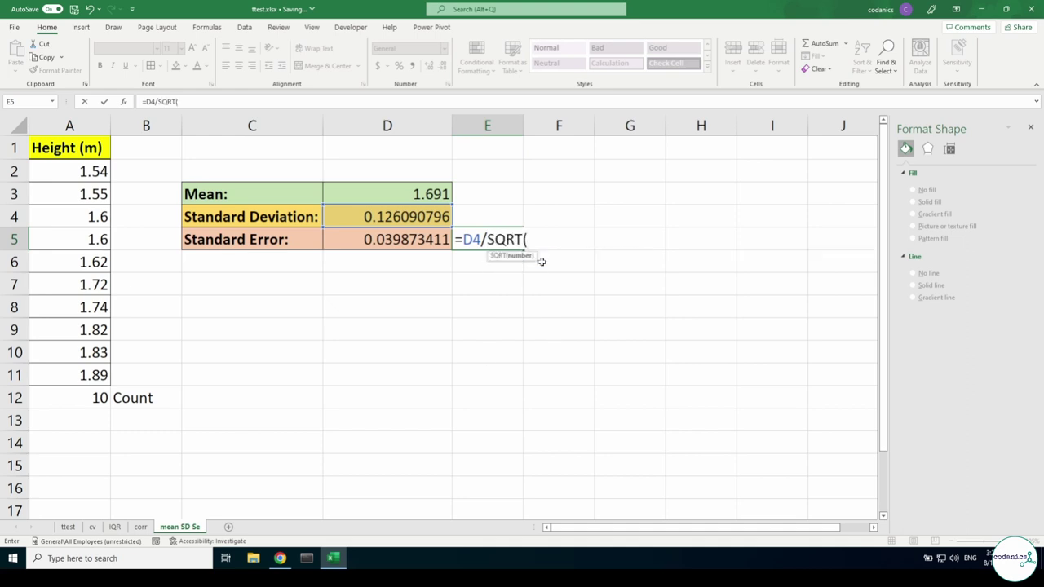
pyautogui.write('count')
pyautogui.press('Tab')
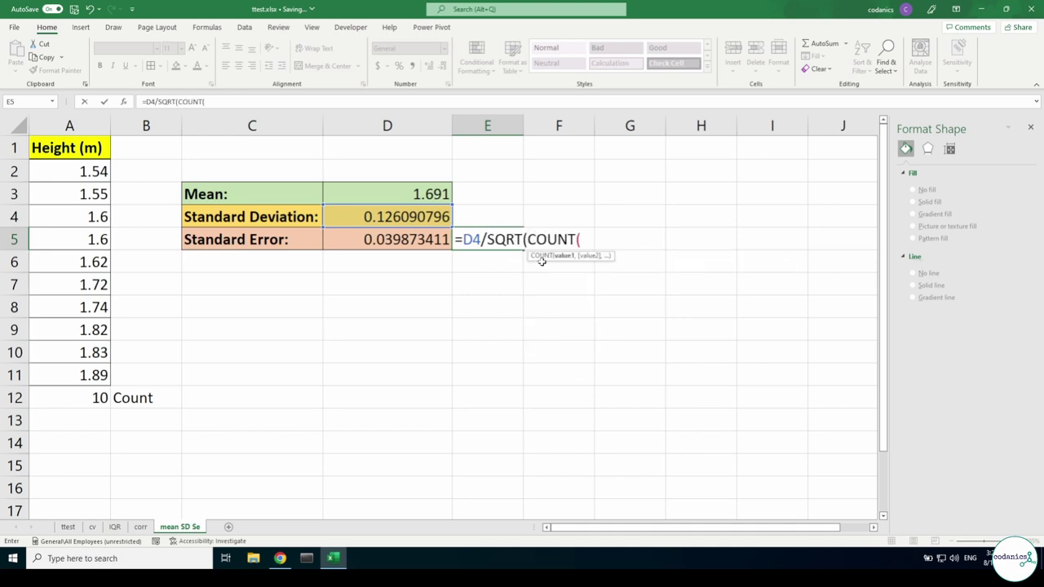
pyautogui.moveTo(88, 173); pyautogui.dragTo(88, 368)
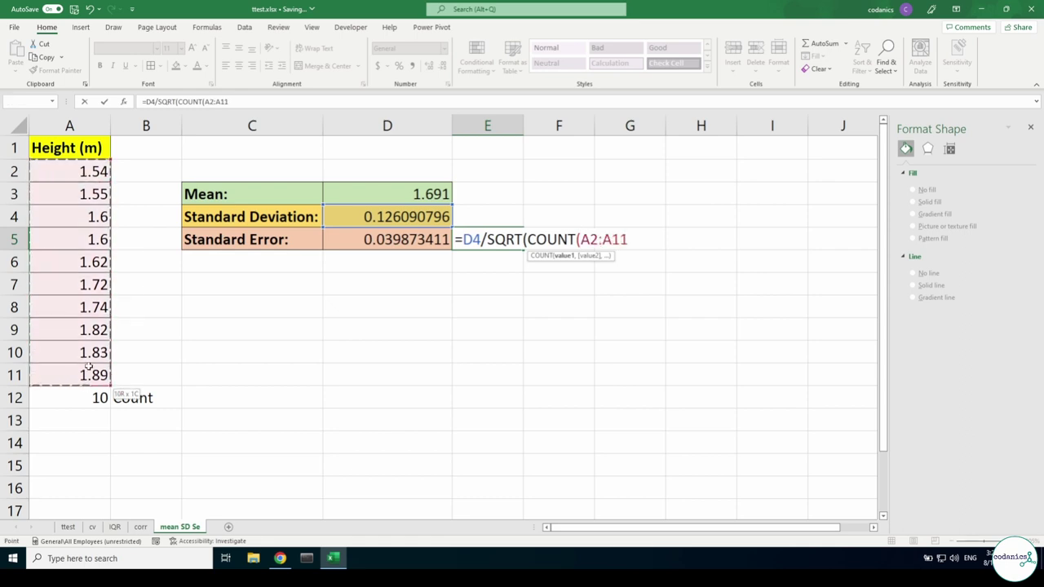
pyautogui.write(')')
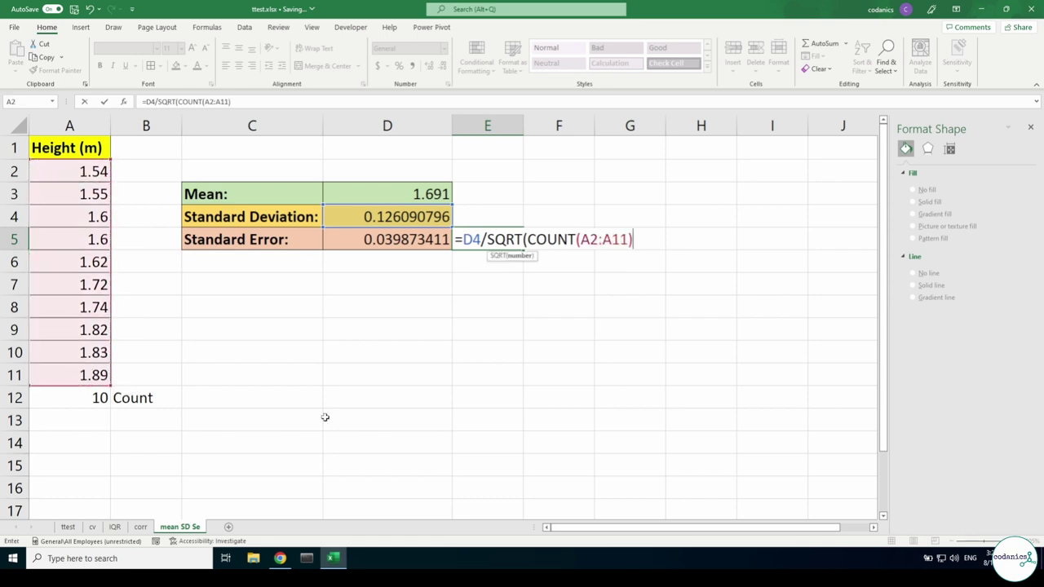
pyautogui.write(')')
pyautogui.press('Return')
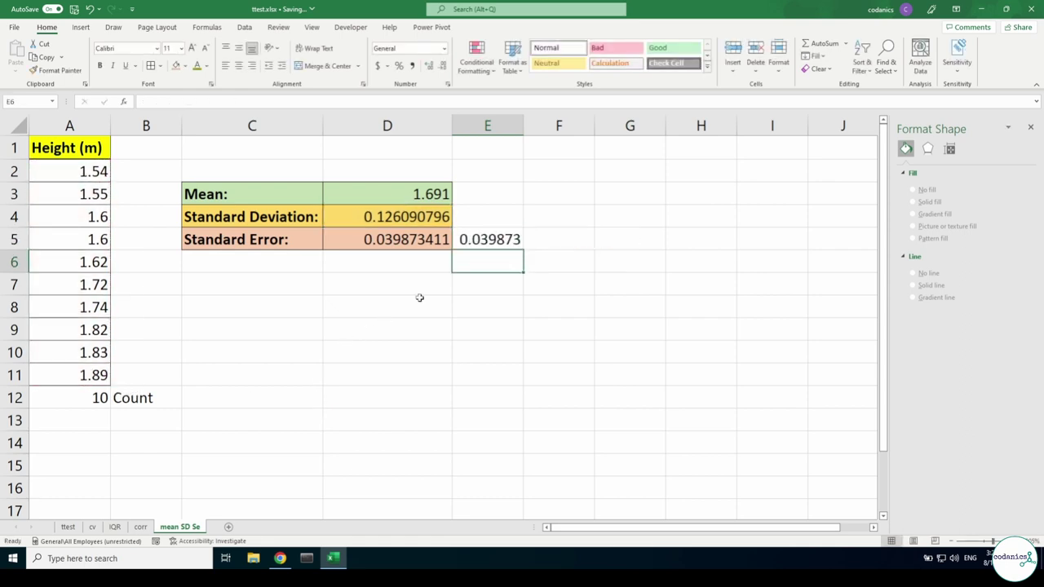
# - Compare the standard error results in D5 and E5 against the height data
pyautogui.moveTo(481, 241); pyautogui.dragTo(439, 240)
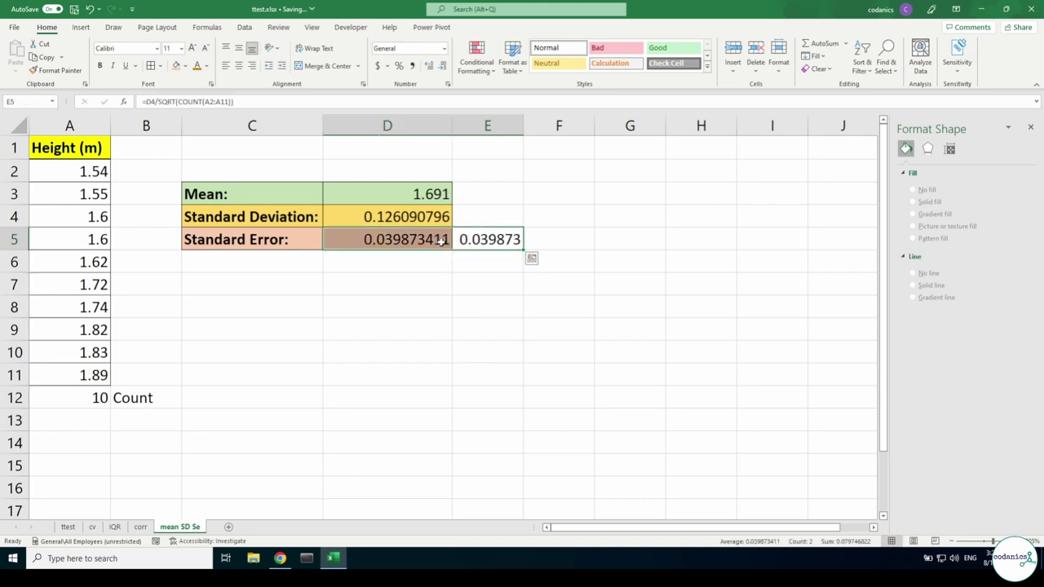
pyautogui.click(89, 173)
pyautogui.click(86, 192)
pyautogui.click(79, 217)
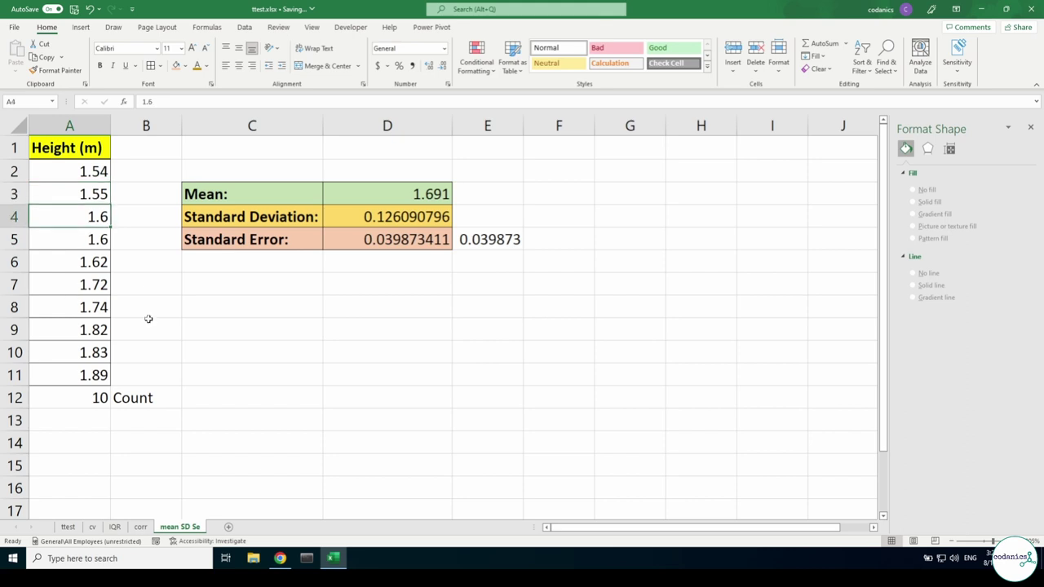
pyautogui.click(344, 354)
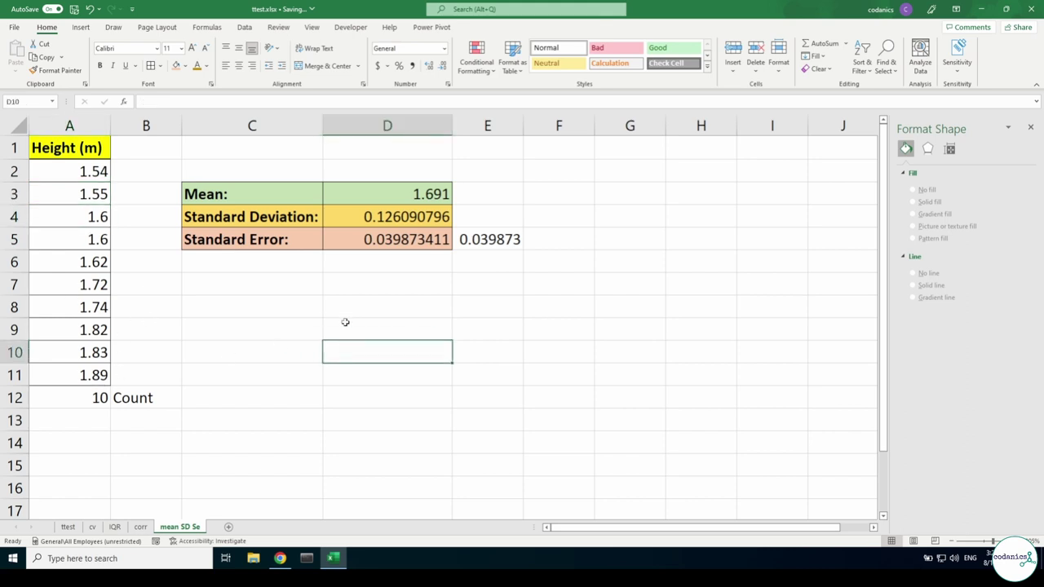
# - Enter =AVERAGE(A2:A11) in E3 beside the original mean
pyautogui.click(349, 199)
pyautogui.click(287, 217)
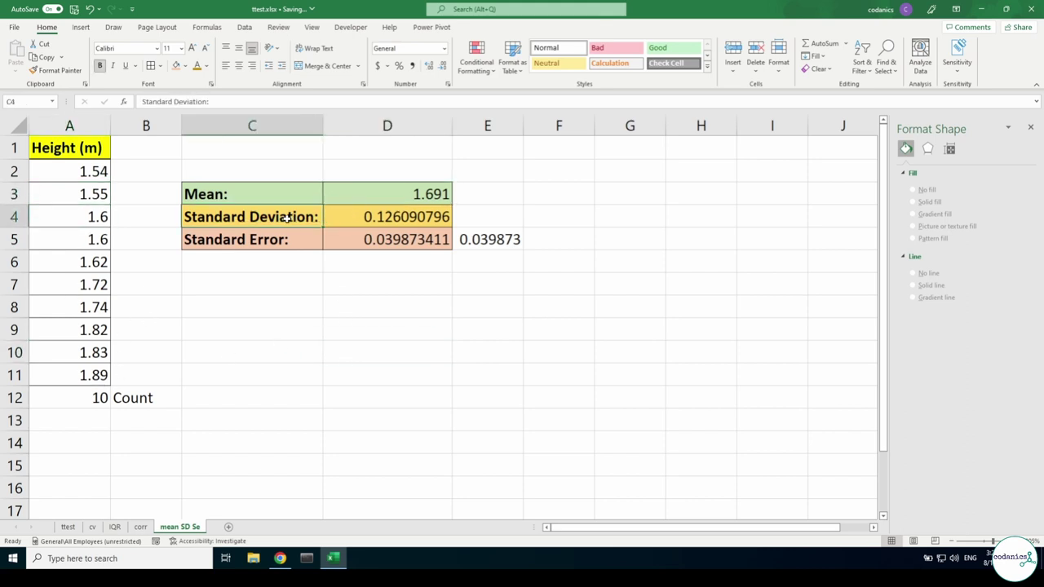
pyautogui.click(499, 200)
pyautogui.click(427, 191)
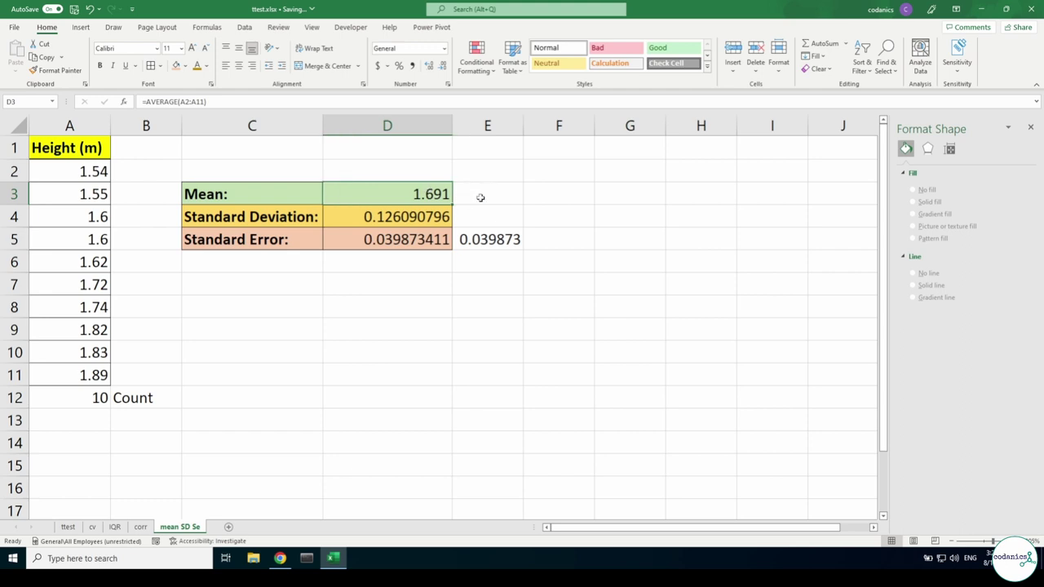
pyautogui.click(483, 197)
pyautogui.write('=')
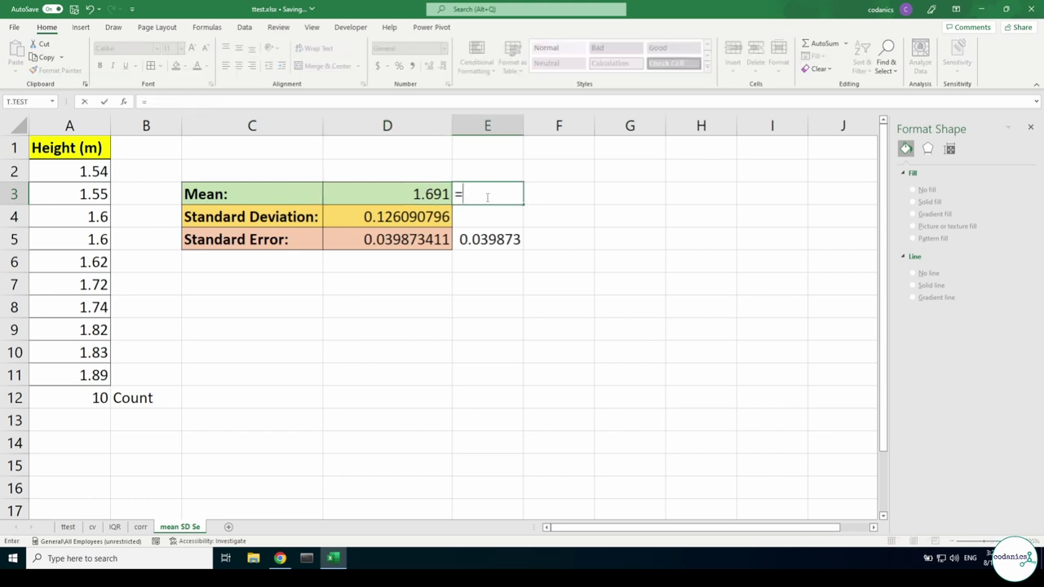
pyautogui.write('aver')
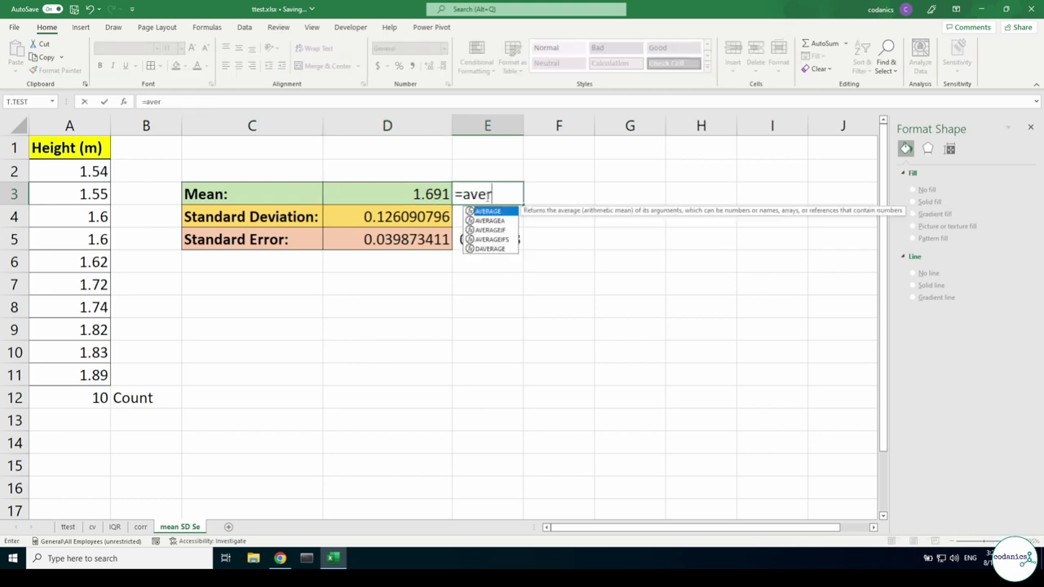
pyautogui.press('Tab')
pyautogui.moveTo(72, 174); pyautogui.dragTo(89, 372)
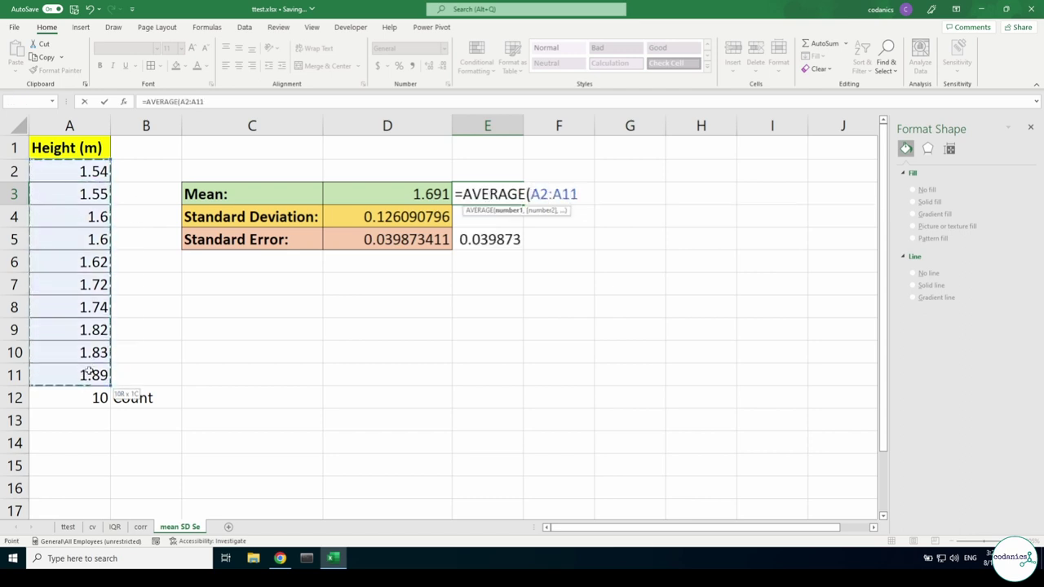
pyautogui.write(')')
pyautogui.press('Return')
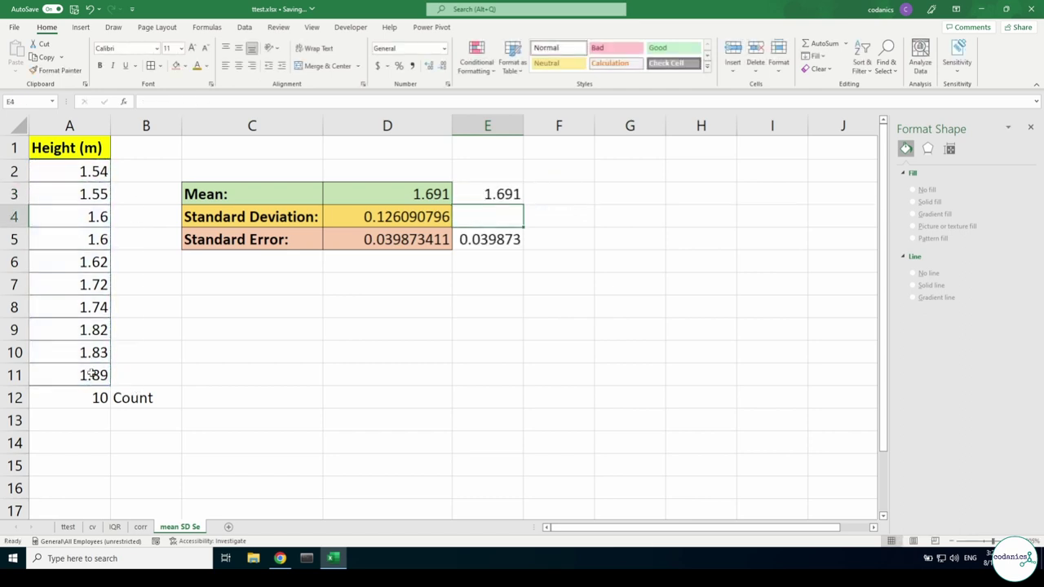
# - Make E3's references absolute, giving =AVERAGE($A$2:$A$11) still returning 1.691
pyautogui.click(483, 204)
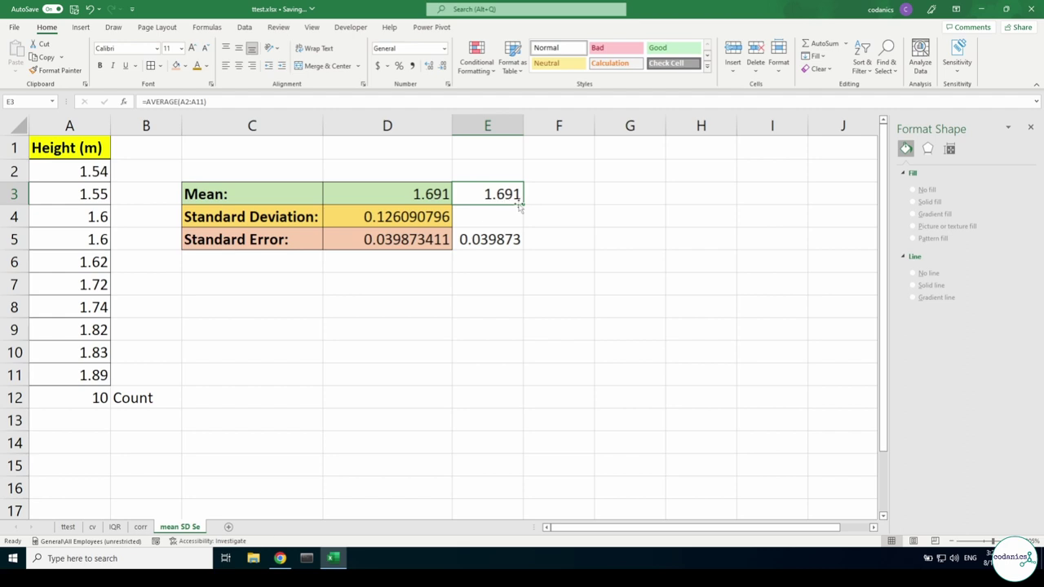
pyautogui.doubleClick(507, 200)
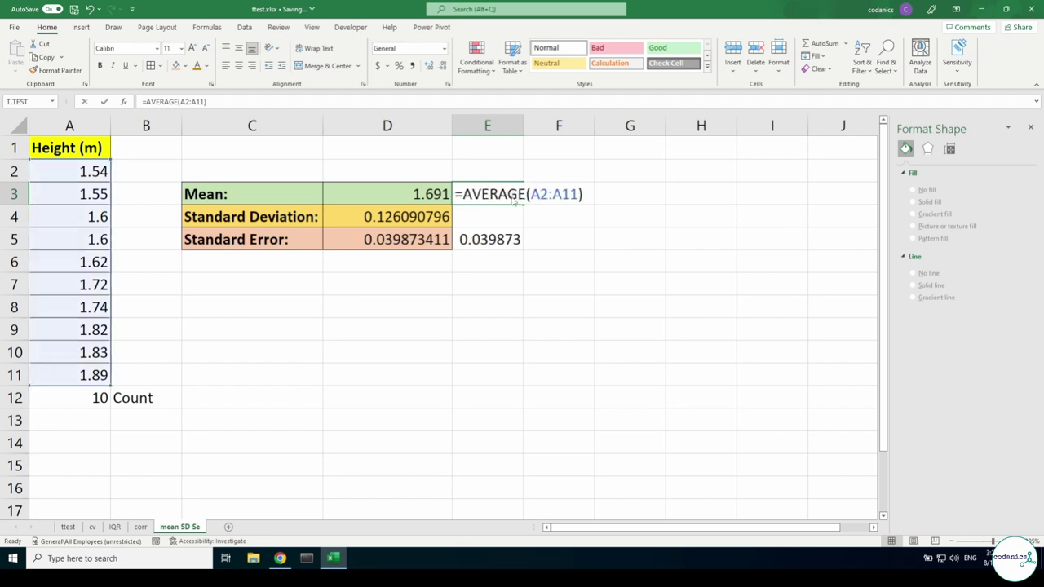
pyautogui.click(540, 195)
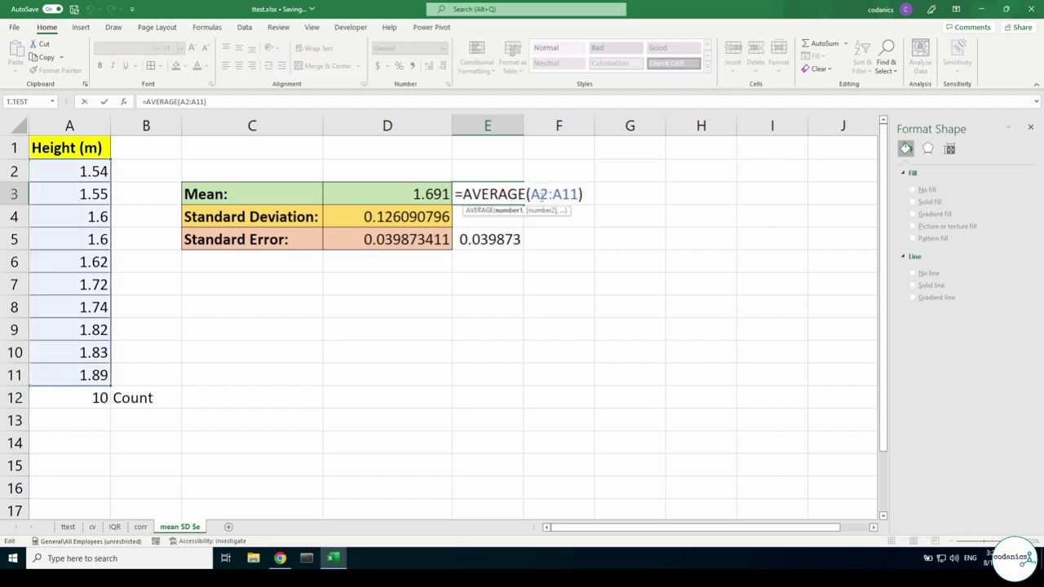
pyautogui.press('F4')
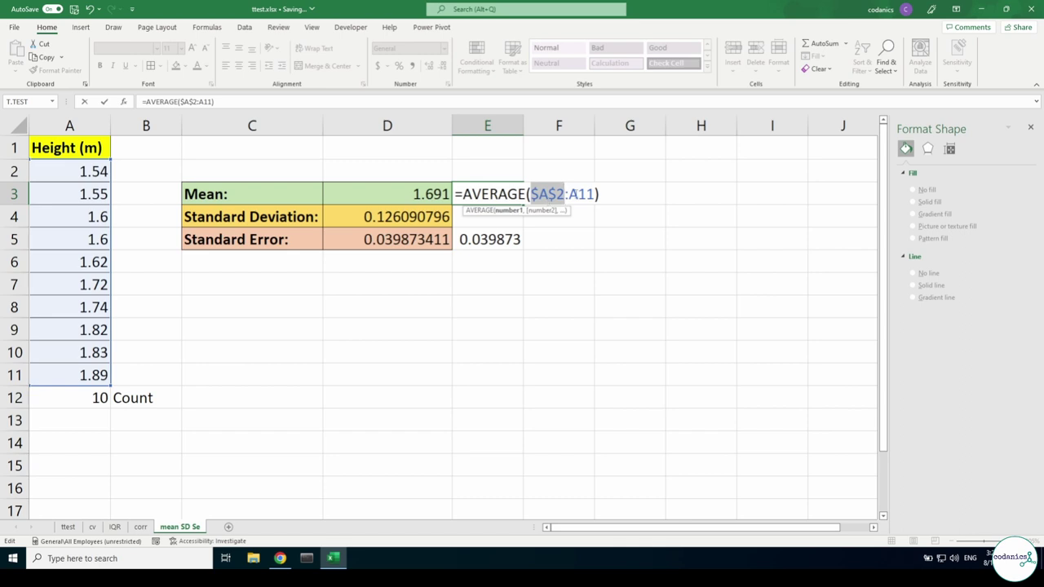
pyautogui.click(578, 194)
pyautogui.press('F4')
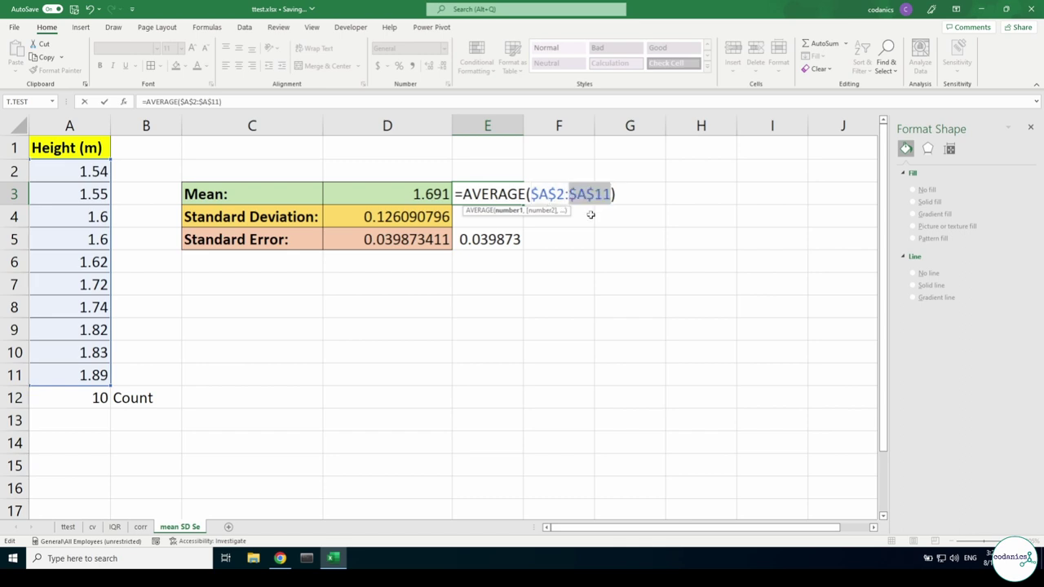
pyautogui.press('Return')
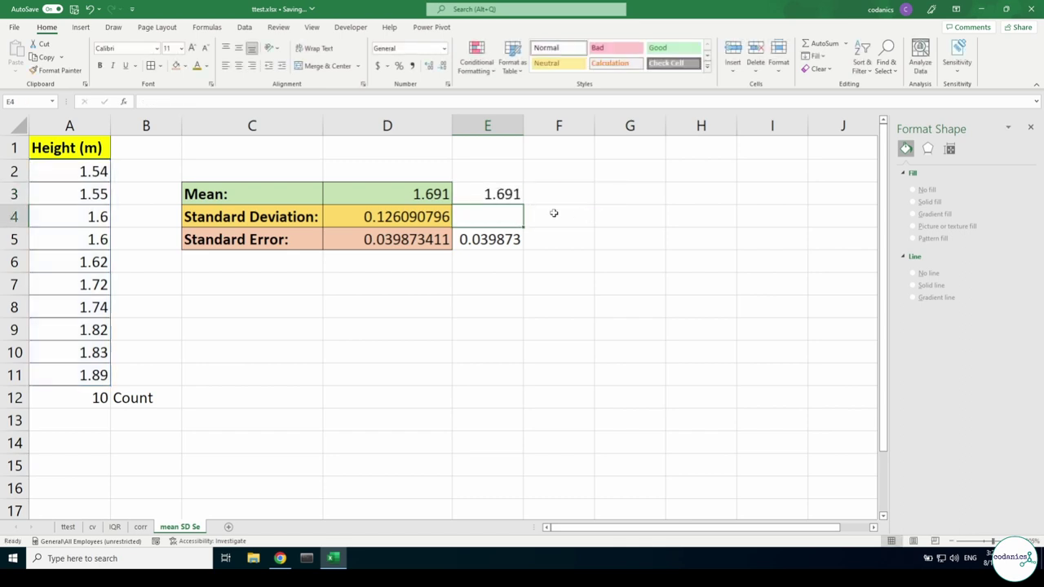
pyautogui.click(504, 194)
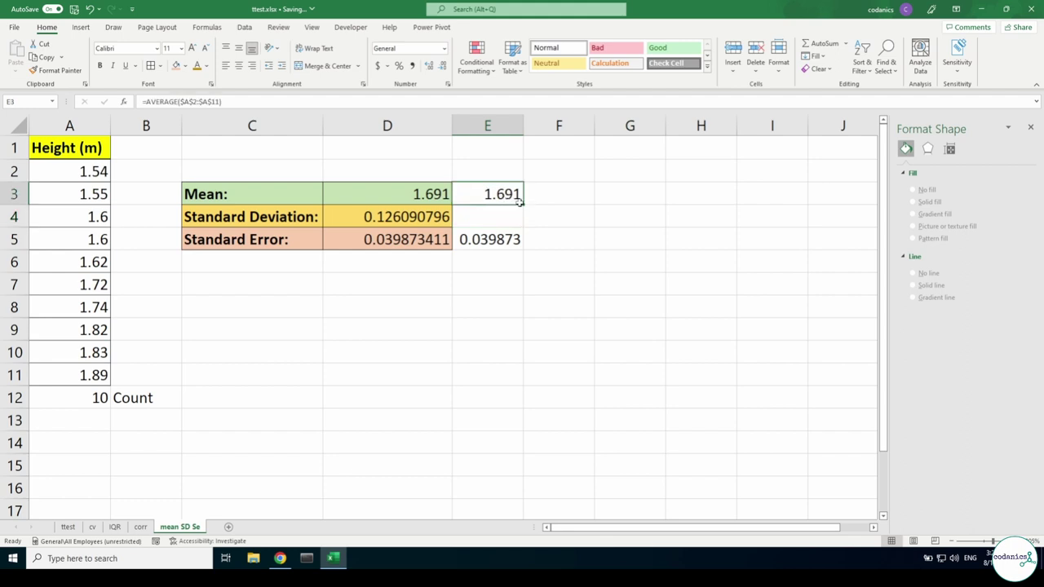
# - Fill the absolute E3 mean formula into F3 and E4, comparing references with D3
pyautogui.moveTo(523, 204); pyautogui.dragTo(571, 205)
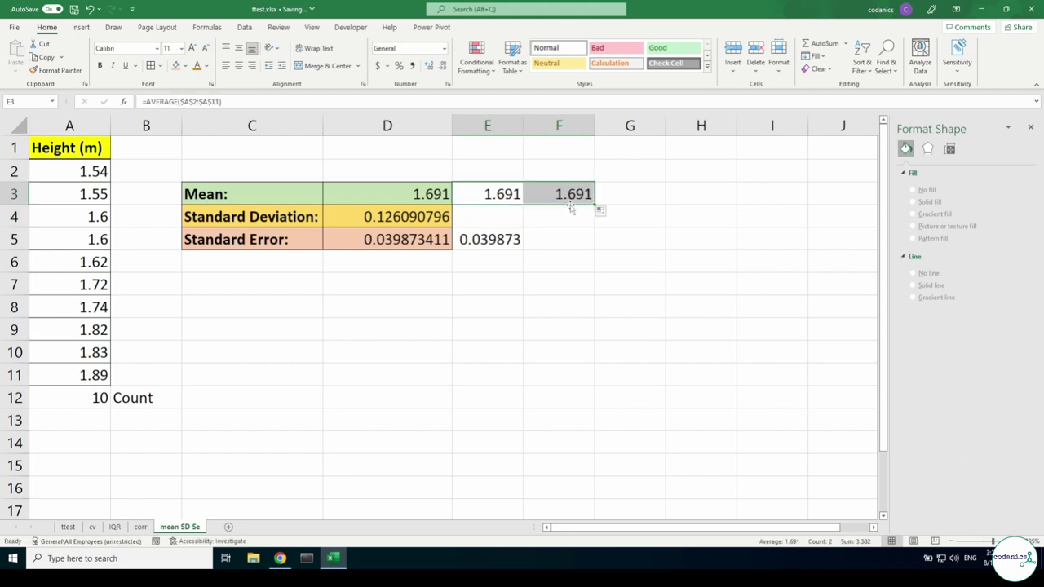
pyautogui.click(505, 196)
pyautogui.moveTo(523, 205); pyautogui.dragTo(520, 225)
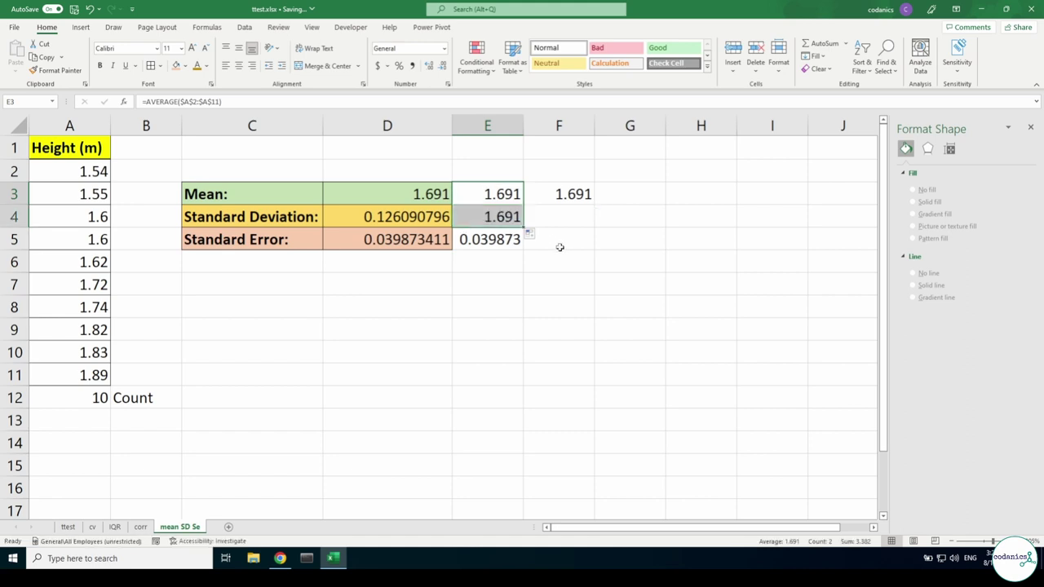
pyautogui.doubleClick(507, 196)
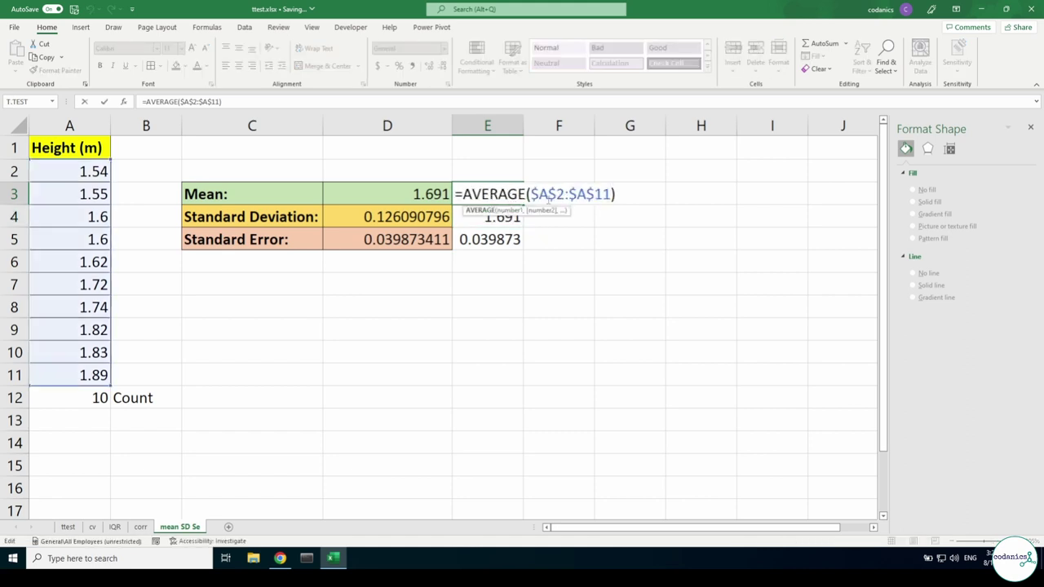
pyautogui.press('Escape')
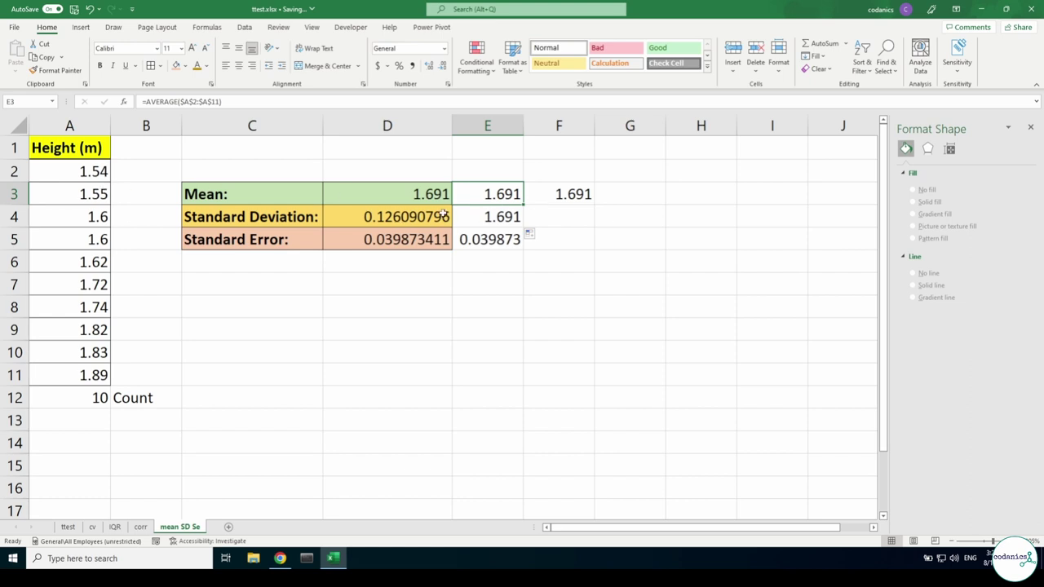
pyautogui.click(433, 197)
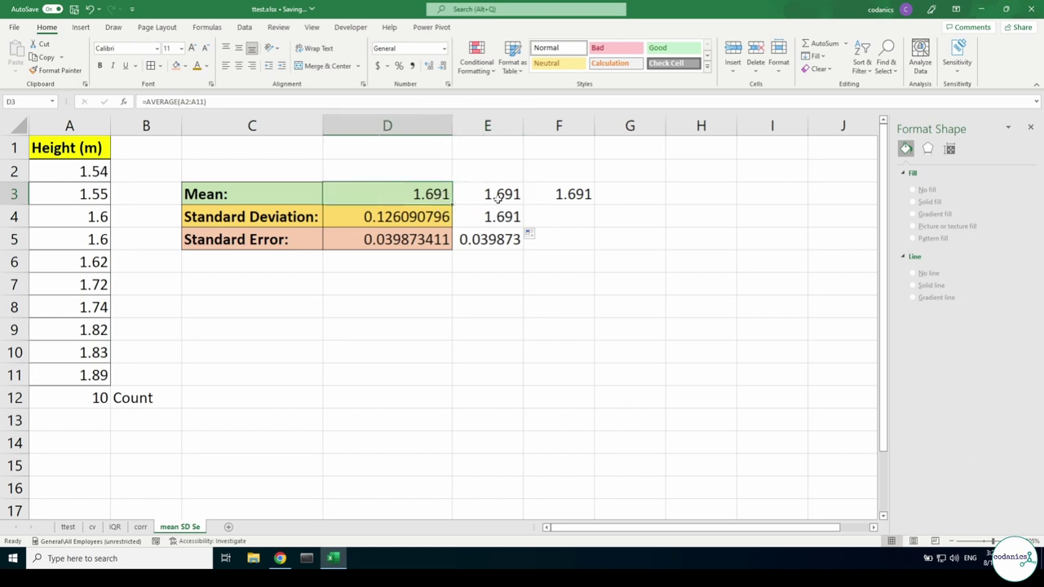
# - Change F3's formula to relative references, =AVERAGE(A2:A11)
pyautogui.click(562, 194)
pyautogui.doubleClick(569, 194)
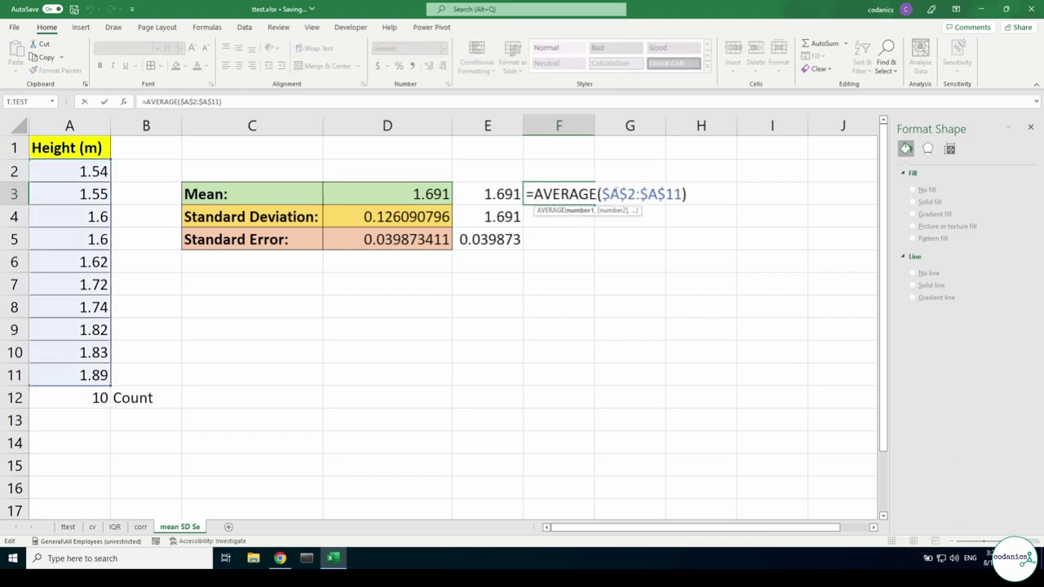
pyautogui.press('F4')
pyautogui.press('F4')
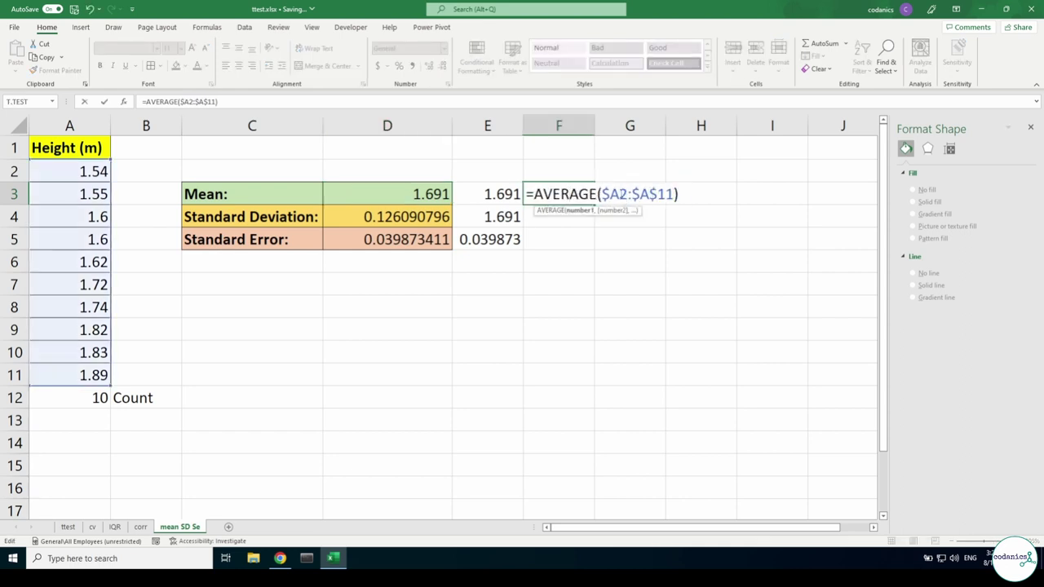
pyautogui.press('F4')
pyautogui.click(649, 194)
pyautogui.press('F4')
pyautogui.press('F4')
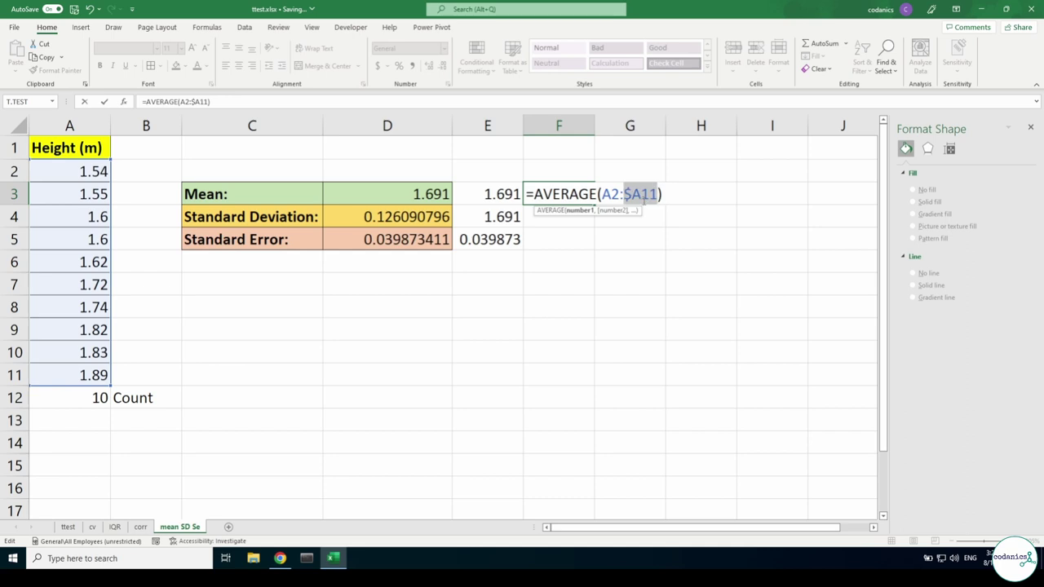
pyautogui.press('F4')
pyautogui.click(652, 196)
pyautogui.press('Return')
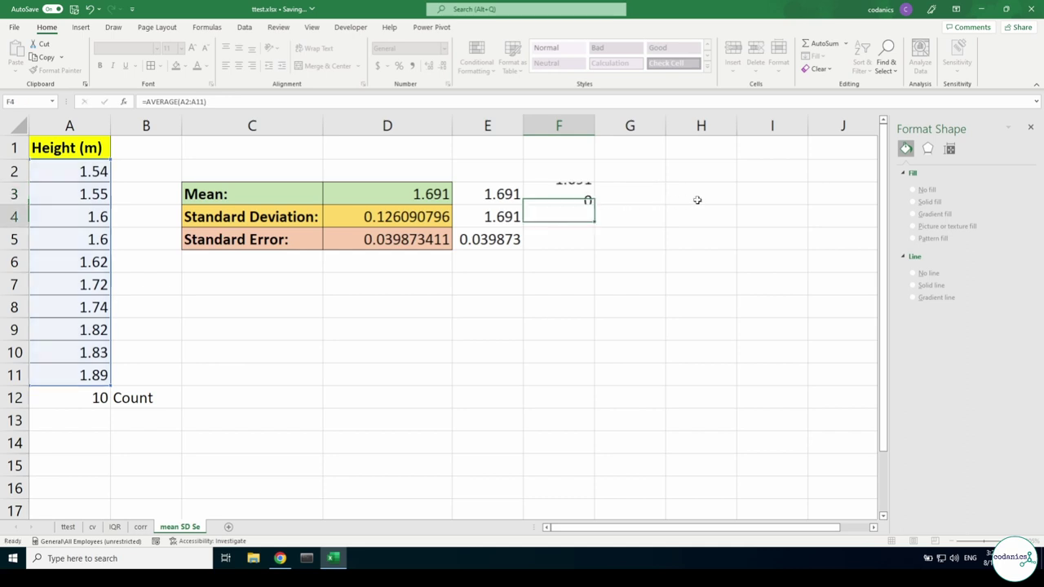
# - Fill F3 down to F4, see its range shift to A3:A12 (2.537), then clear the test values
pyautogui.click(583, 199)
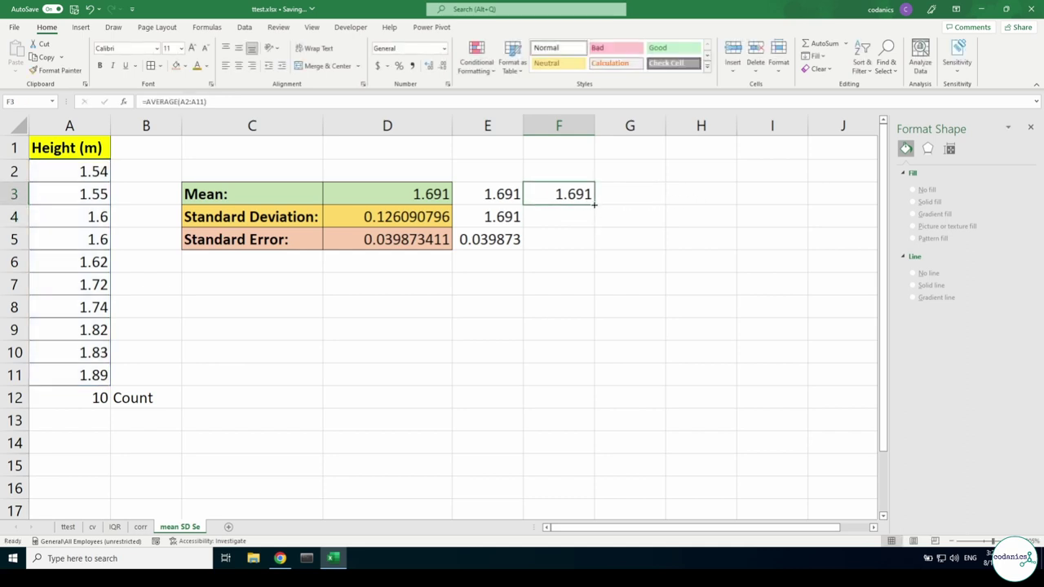
pyautogui.moveTo(594, 205); pyautogui.dragTo(600, 233)
pyautogui.click(585, 258)
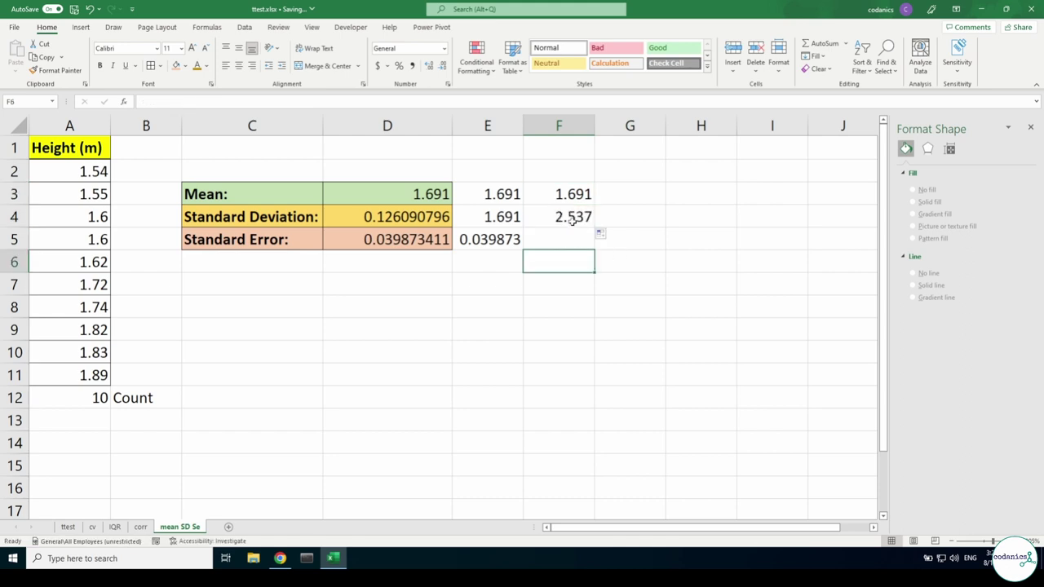
pyautogui.doubleClick(563, 194)
pyautogui.press('Escape')
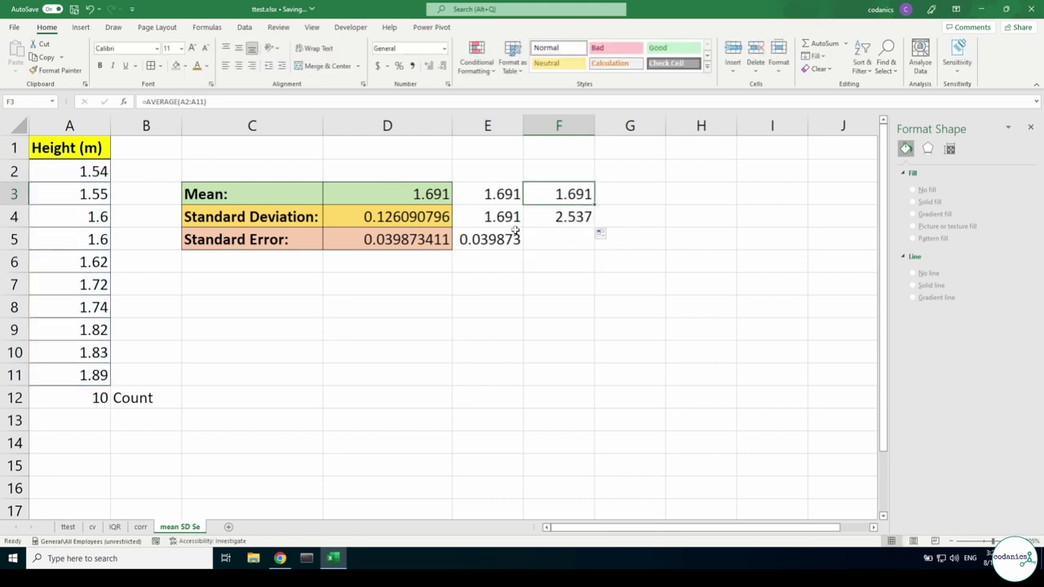
pyautogui.doubleClick(566, 219)
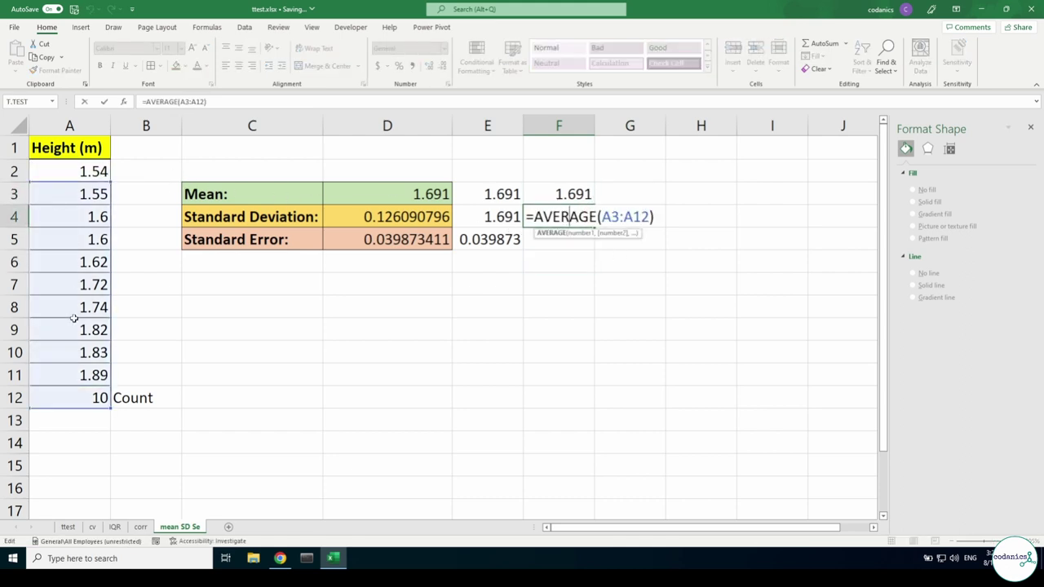
pyautogui.hotkey('ctrl', 'Return')
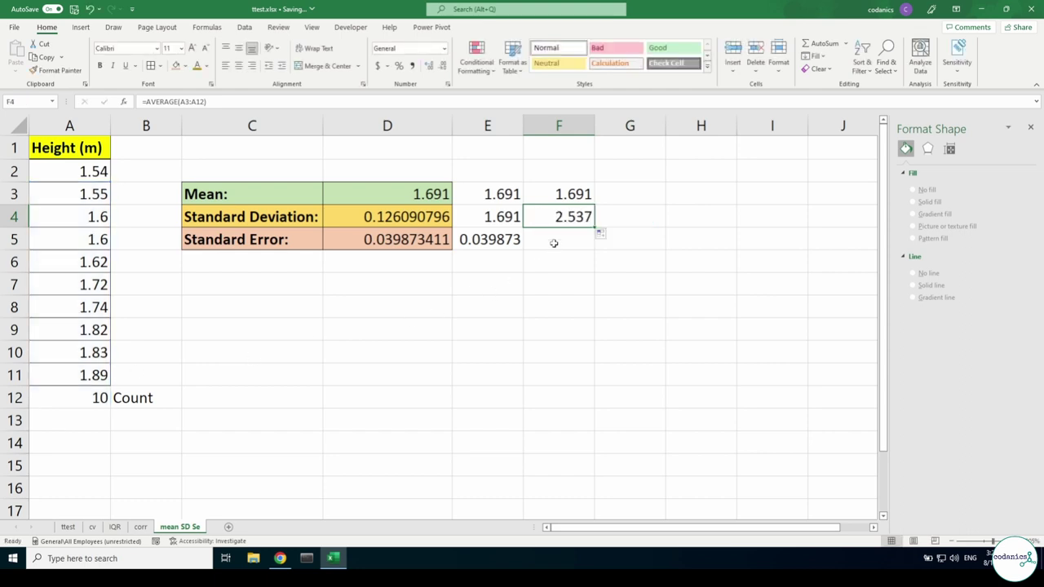
pyautogui.press('Delete')
pyautogui.click(573, 198)
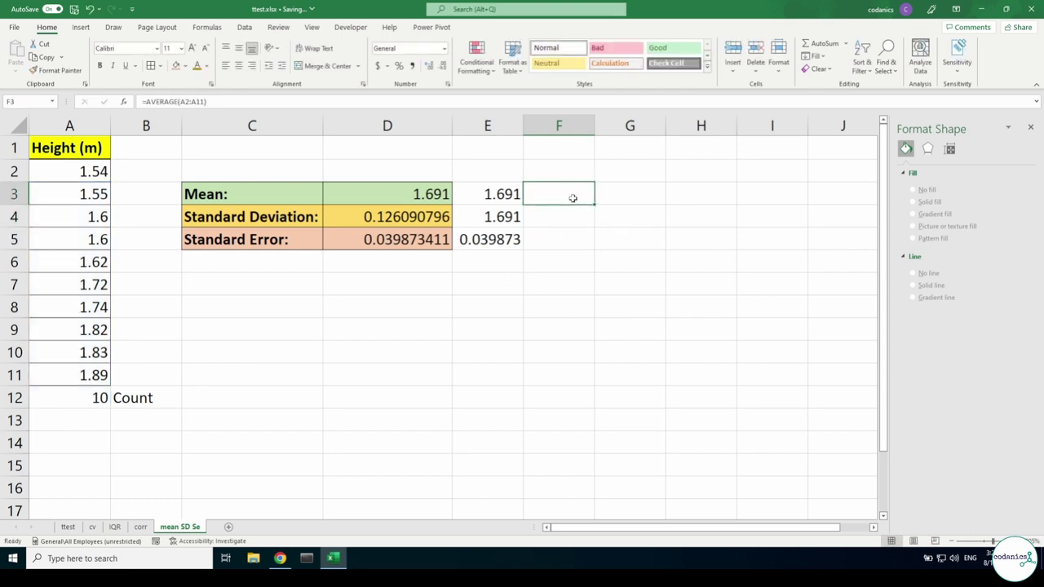
# - Replace AVERAGE with STDEV in E4, giving =STDEV($A$2:$A$11) returning 0.126091
pyautogui.click(495, 196)
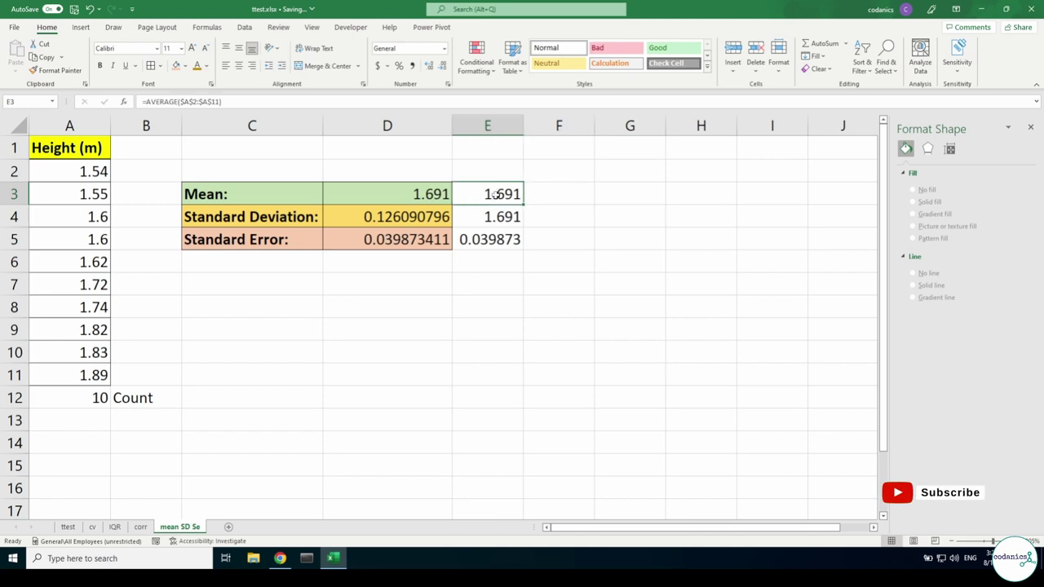
pyautogui.doubleClick(495, 196)
pyautogui.press('Escape')
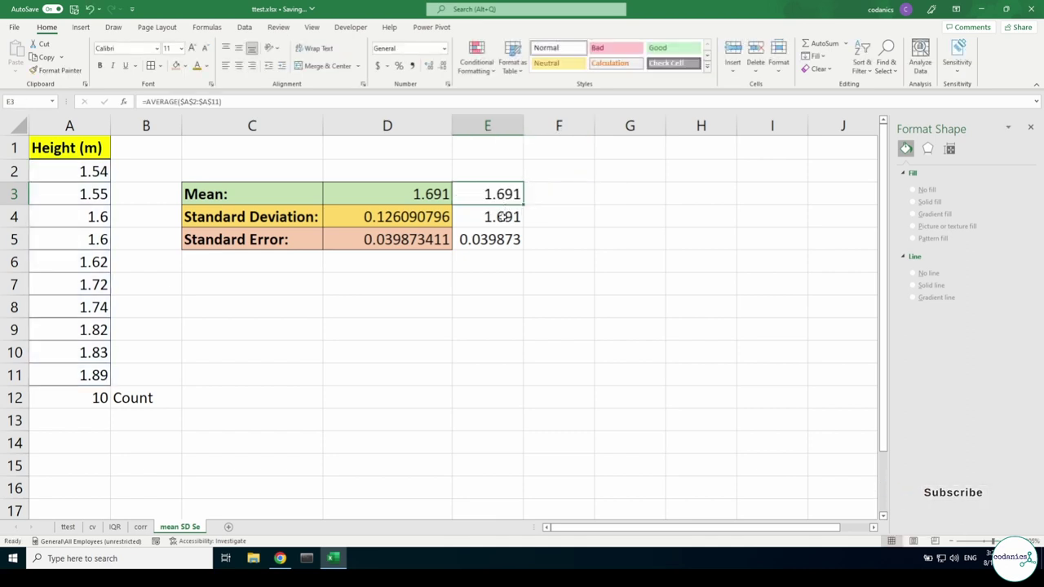
pyautogui.doubleClick(498, 217)
pyautogui.moveTo(525, 217); pyautogui.dragTo(463, 217)
pyautogui.write('std($A$2:$A$11')
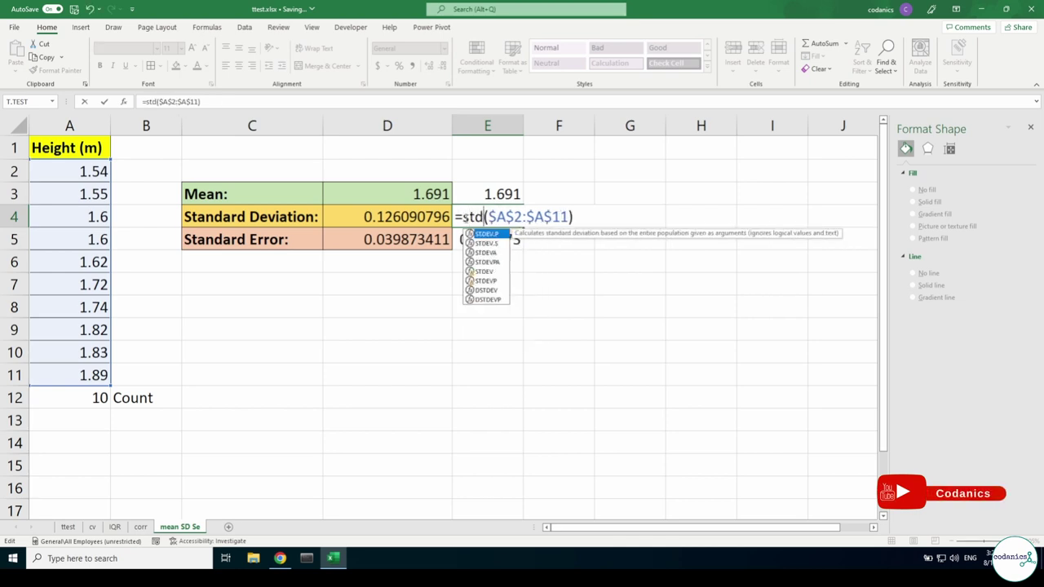
pyautogui.write('e')
pyautogui.press('Down')
pyautogui.press('Down')
pyautogui.press('Down')
pyautogui.press('Down')
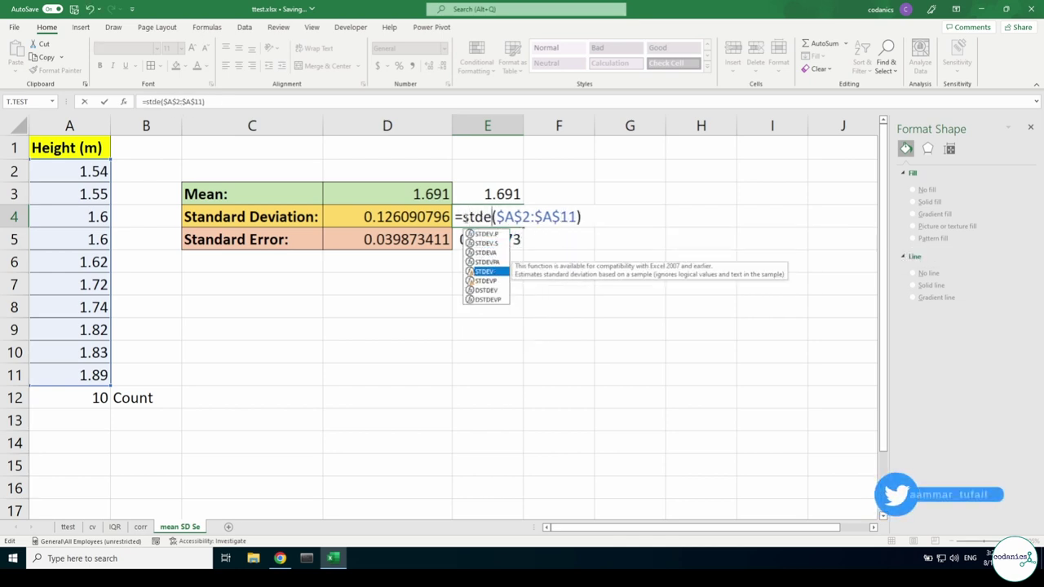
pyautogui.press('Tab')
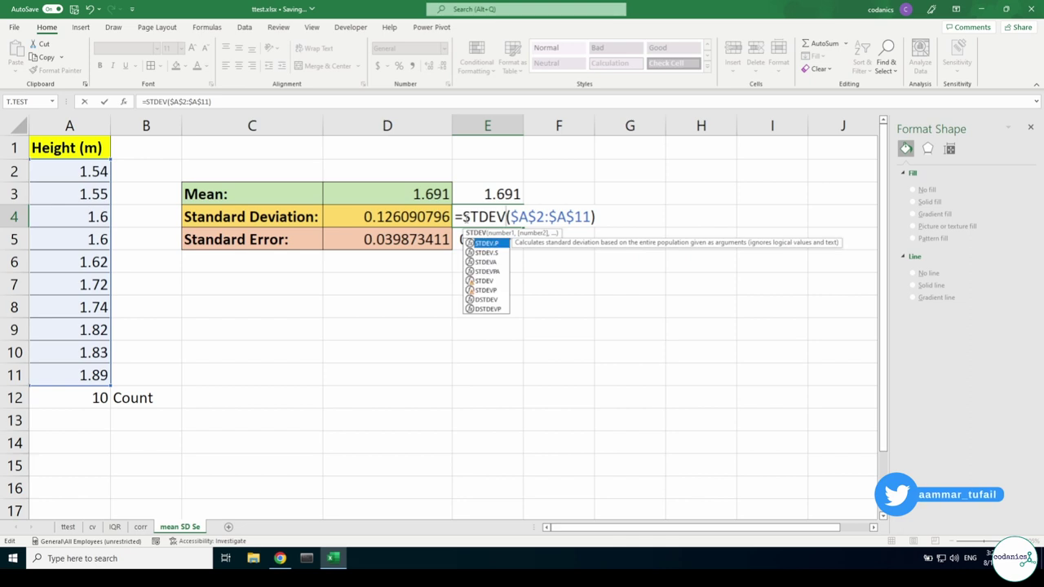
pyautogui.press('Return')
# - Check the formulas in E4 and E5 without changing them
pyautogui.click(486, 217)
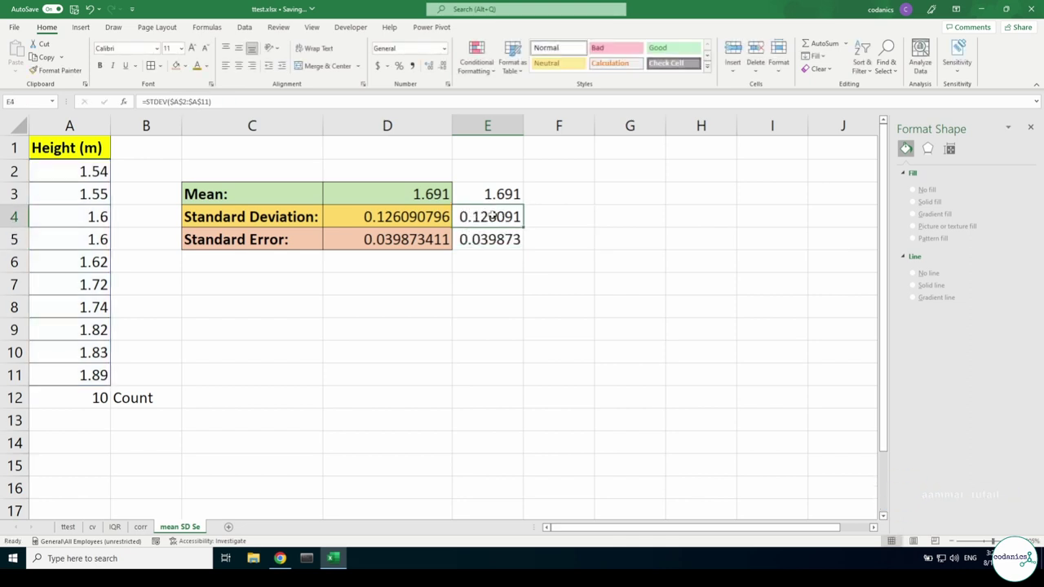
pyautogui.click(488, 239)
pyautogui.doubleClick(488, 239)
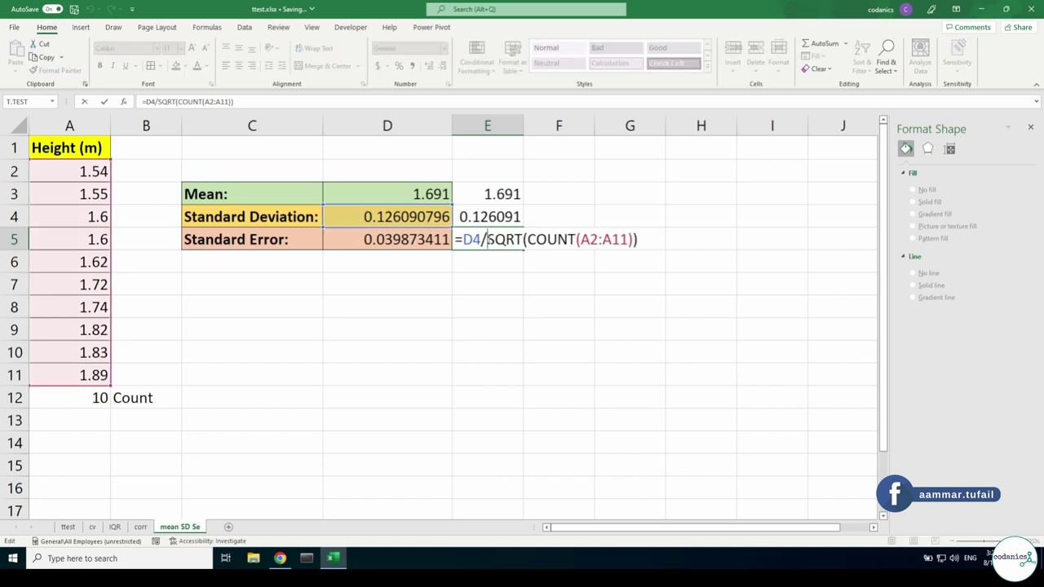
pyautogui.press('Escape')
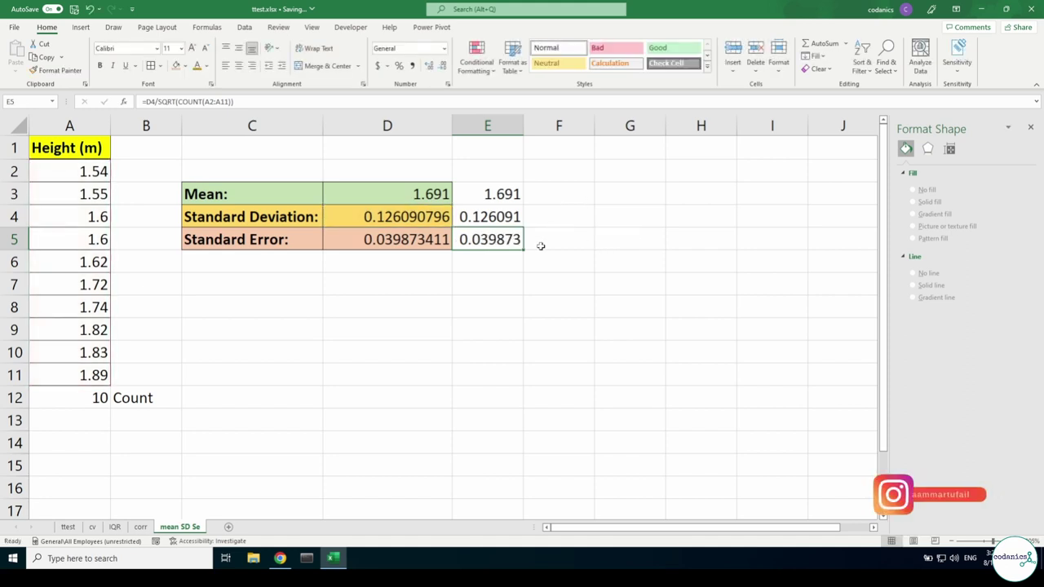
# - Copy the Height column A1:A11 into G1 and autofit column G
pyautogui.keyDown('ctrl'); pyautogui.scroll(-1, 252, 243); pyautogui.keyUp('ctrl')
pyautogui.keyDown('ctrl'); pyautogui.scroll(-1, 236, 277); pyautogui.keyUp('ctrl')
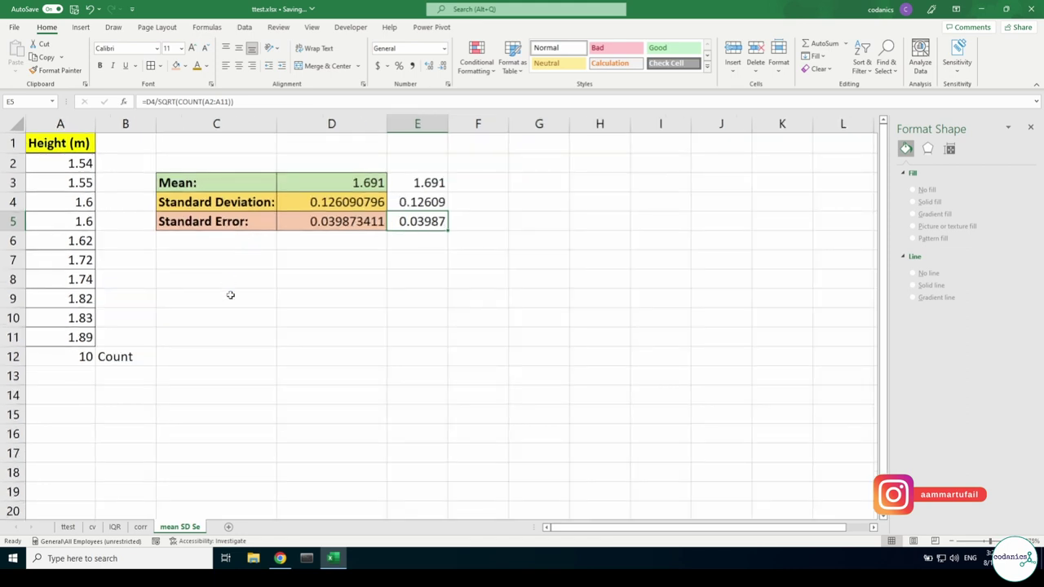
pyautogui.moveTo(61, 146); pyautogui.dragTo(58, 337)
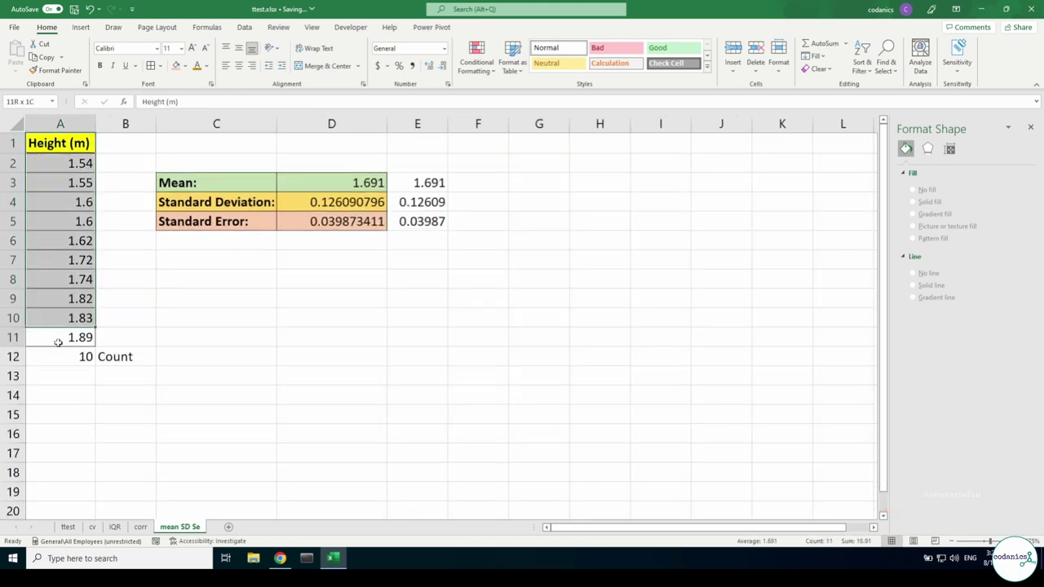
pyautogui.hotkey('ctrl', 'c')
pyautogui.click(547, 145)
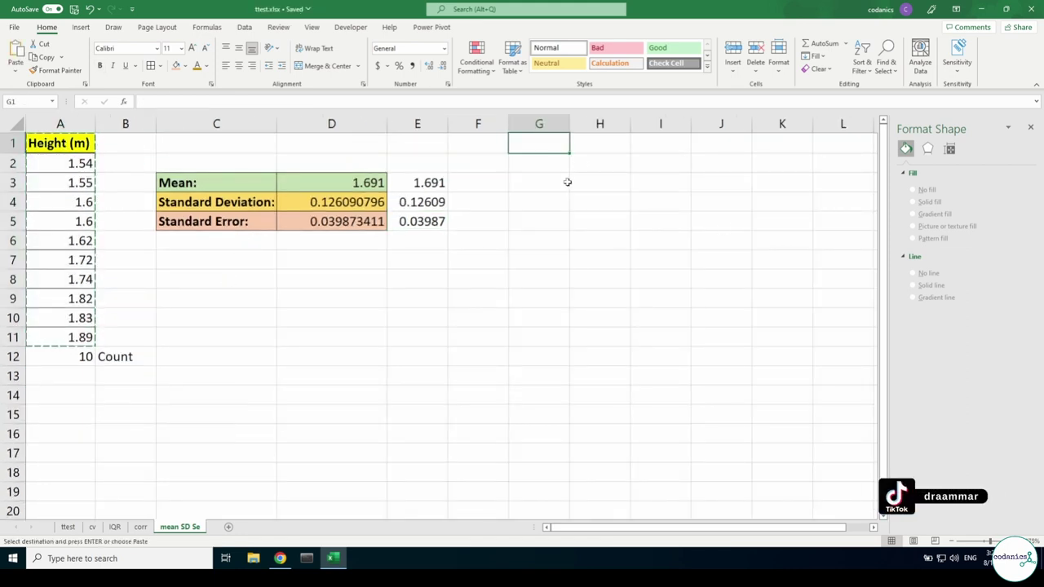
pyautogui.hotkey('ctrl', 'v')
pyautogui.doubleClick(570, 144)
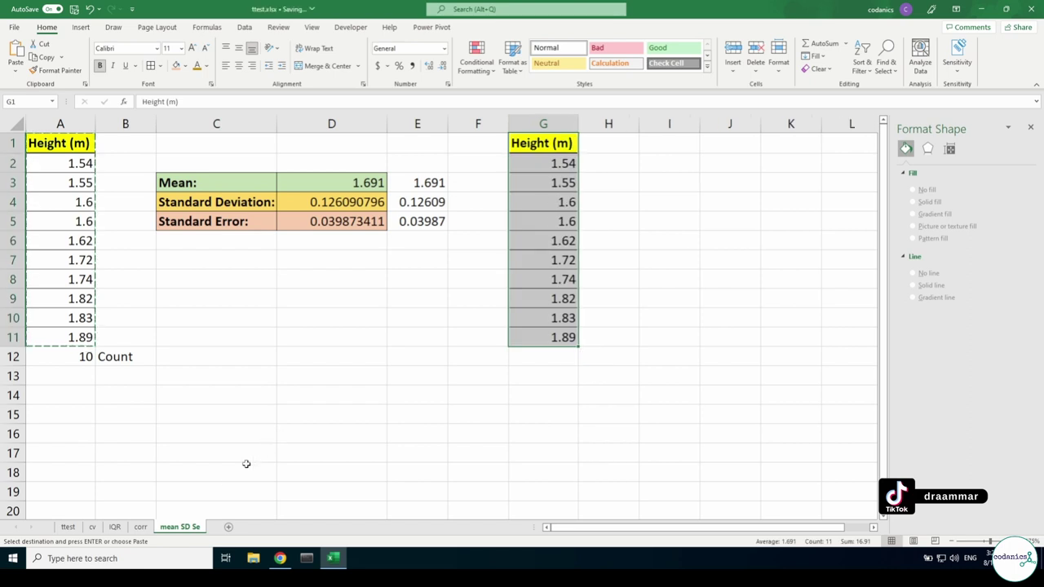
# - Add a Weight header in H1 and a formula in H2 multiplying G2
pyautogui.click(613, 146)
pyautogui.write('W')
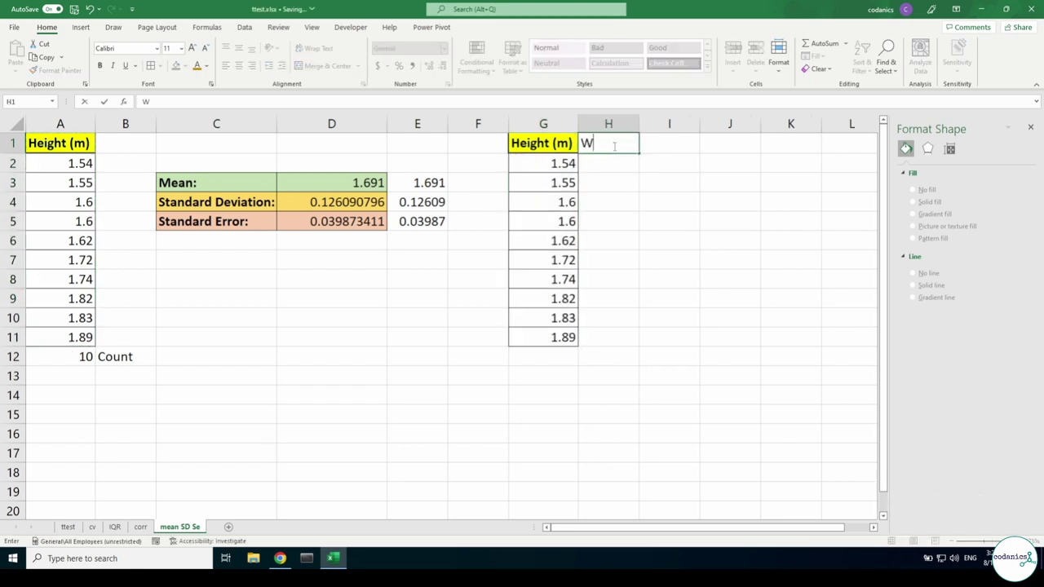
pyautogui.write('eight')
pyautogui.press('Return')
pyautogui.write('=')
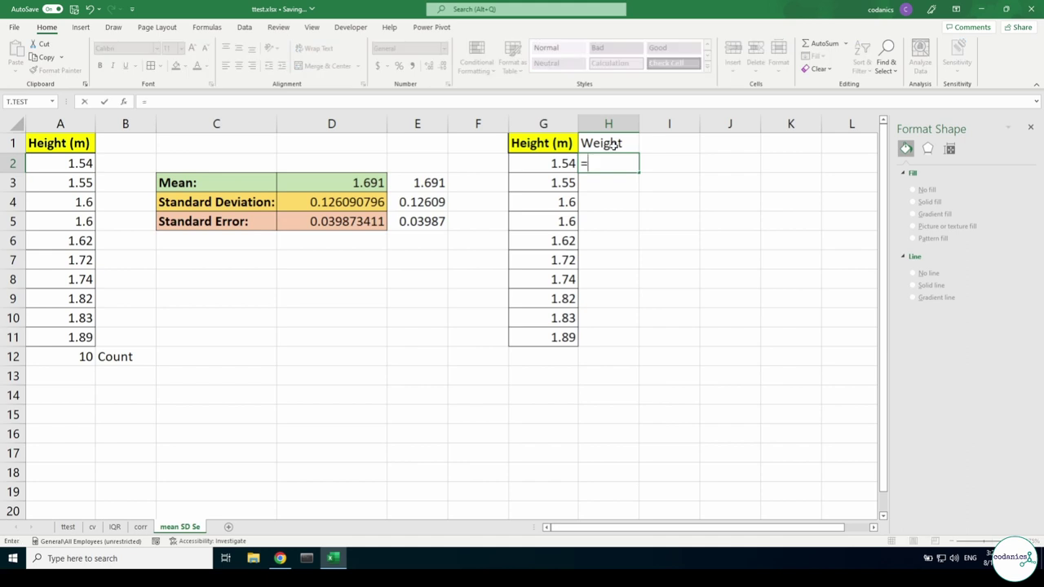
pyautogui.press('Left')
pyautogui.write('*')
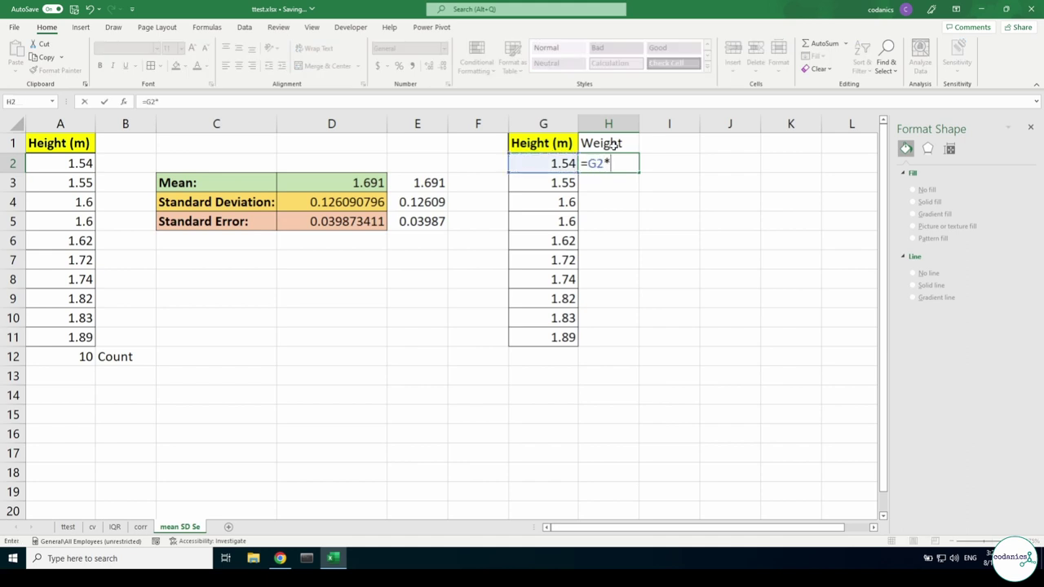
pyautogui.write('5')
pyautogui.press('Return')
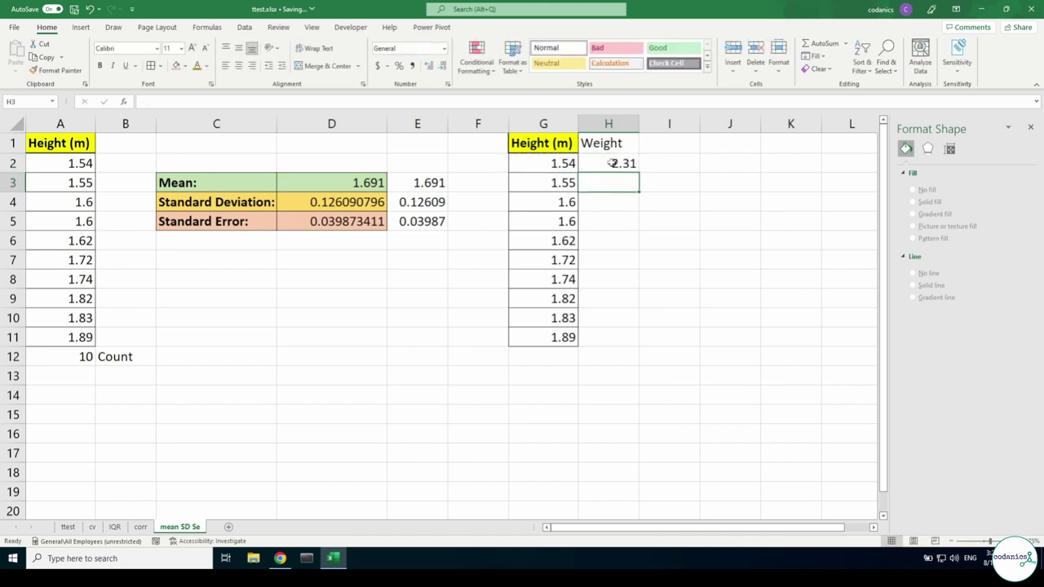
# - Correct the H2 formula to =G2*30.5 (46.97) and fill it down to H11
pyautogui.doubleClick(612, 163)
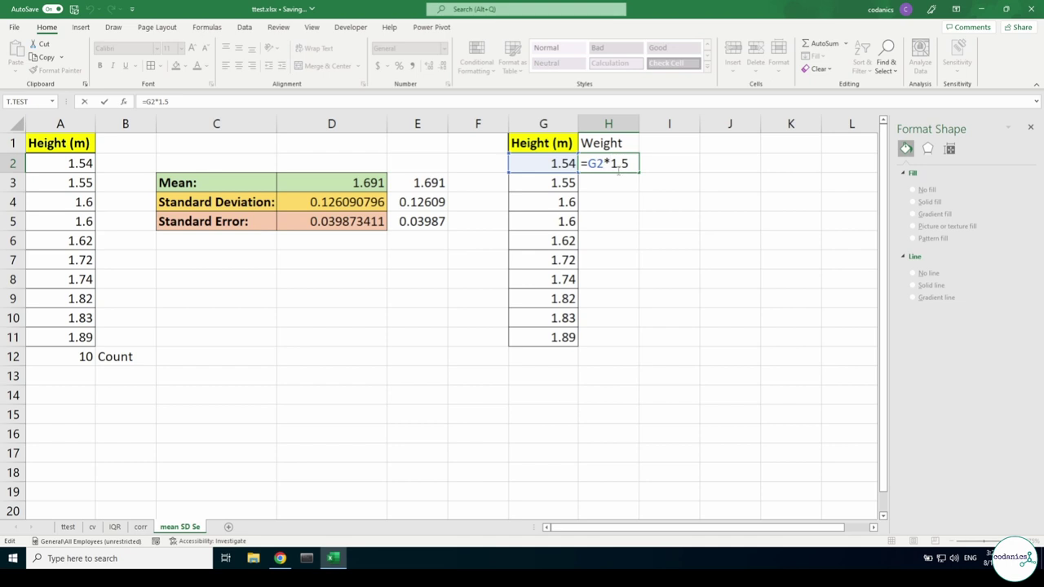
pyautogui.press('Delete')
pyautogui.write('30')
pyautogui.press('Return')
pyautogui.click(621, 165)
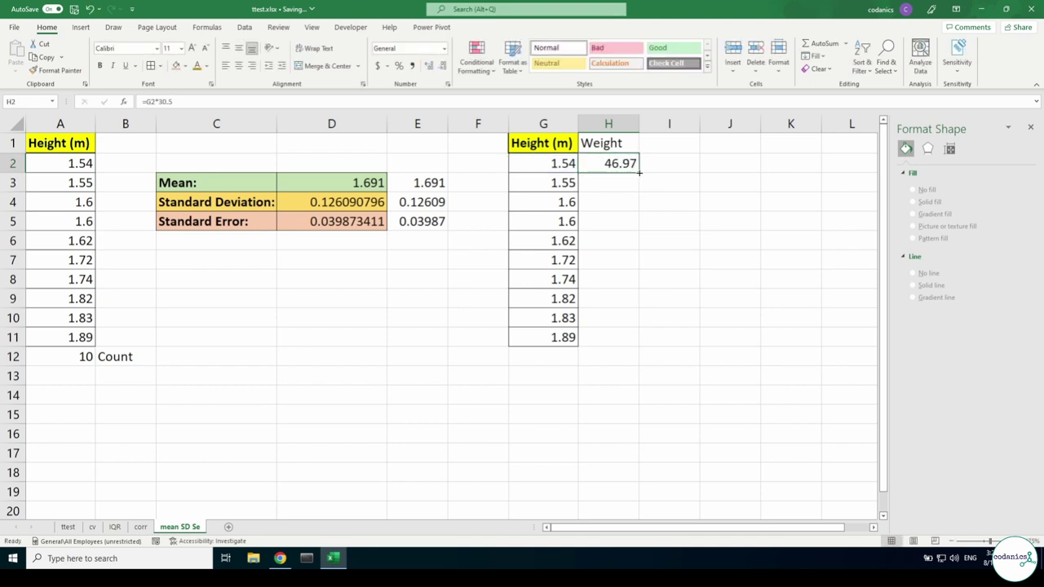
pyautogui.moveTo(640, 172); pyautogui.dragTo(635, 341)
# - Rename the H1 header to Weight (kg) and autofit column H
pyautogui.click(619, 369)
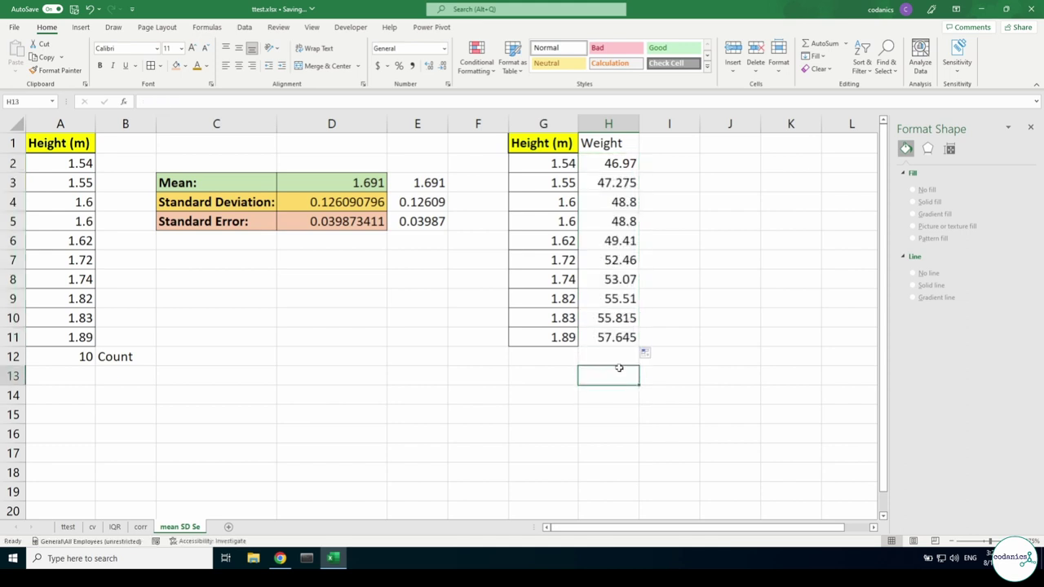
pyautogui.doubleClick(634, 143)
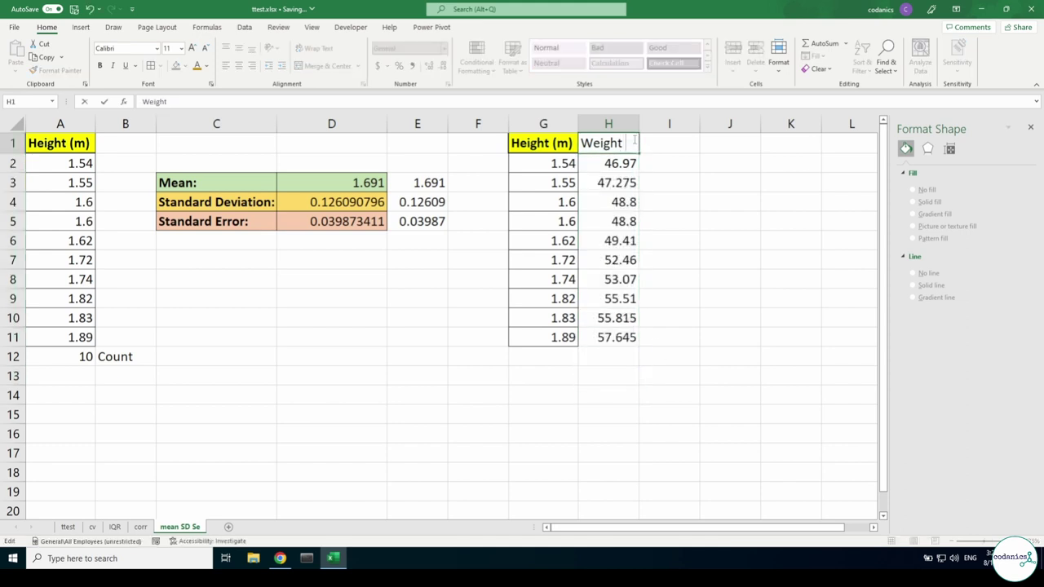
pyautogui.write('(kg')
pyautogui.click(645, 163)
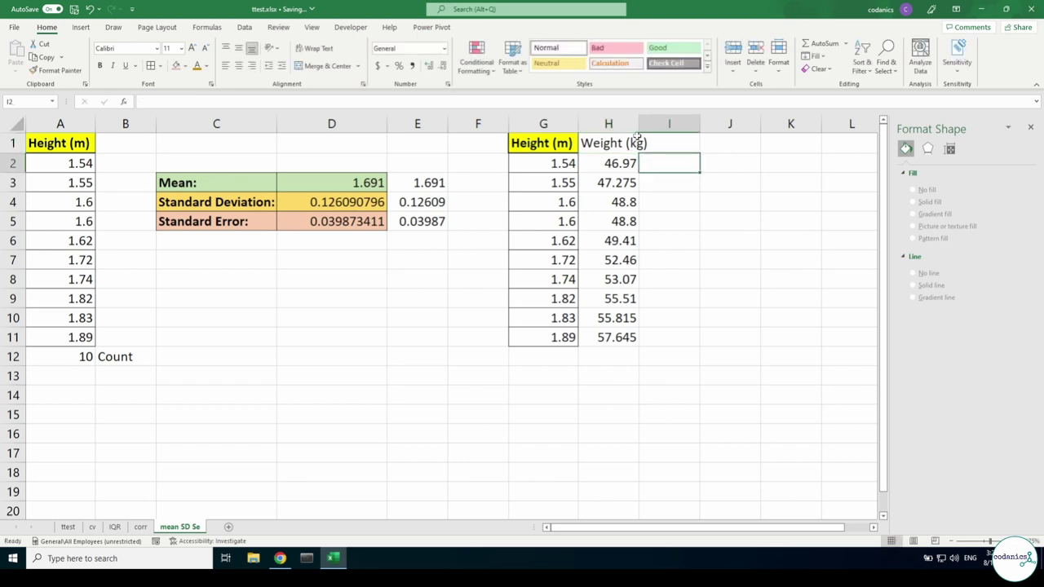
pyautogui.doubleClick(637, 120)
# - Fill the Weight (kg) header cell yellow to match Height (m)
pyautogui.click(602, 143)
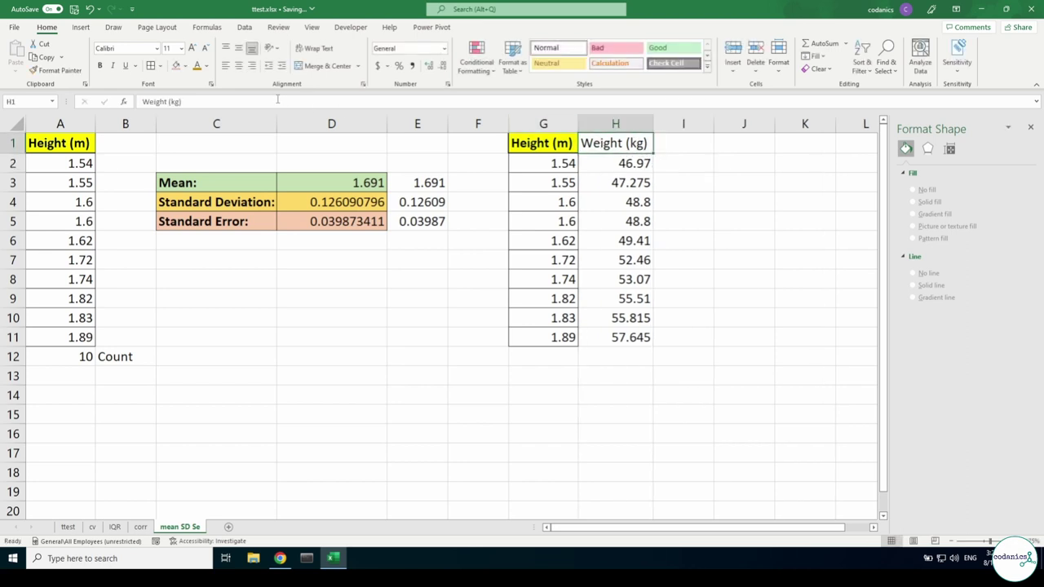
pyautogui.click(185, 66)
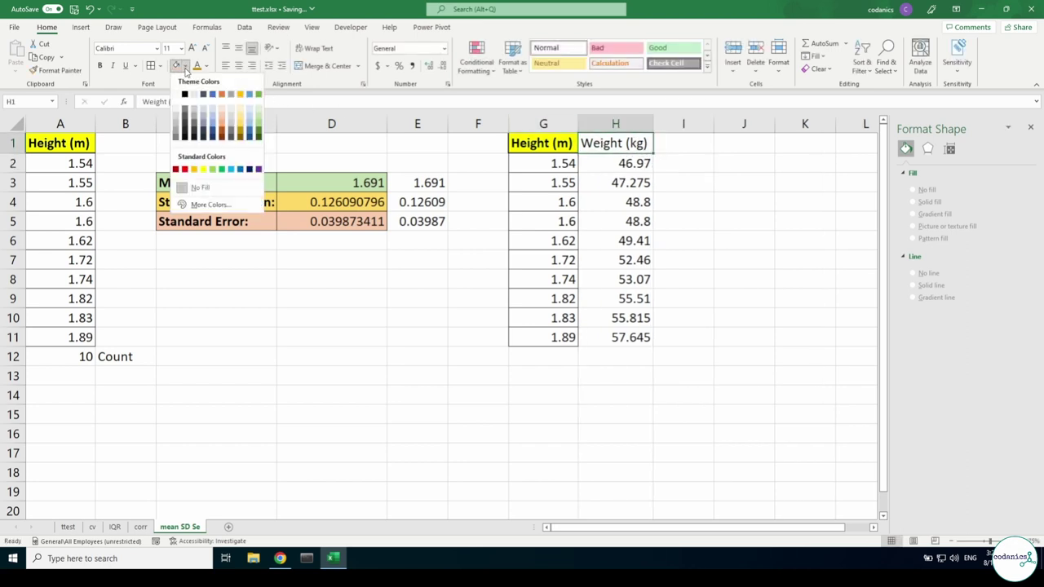
pyautogui.click(202, 170)
pyautogui.click(598, 165)
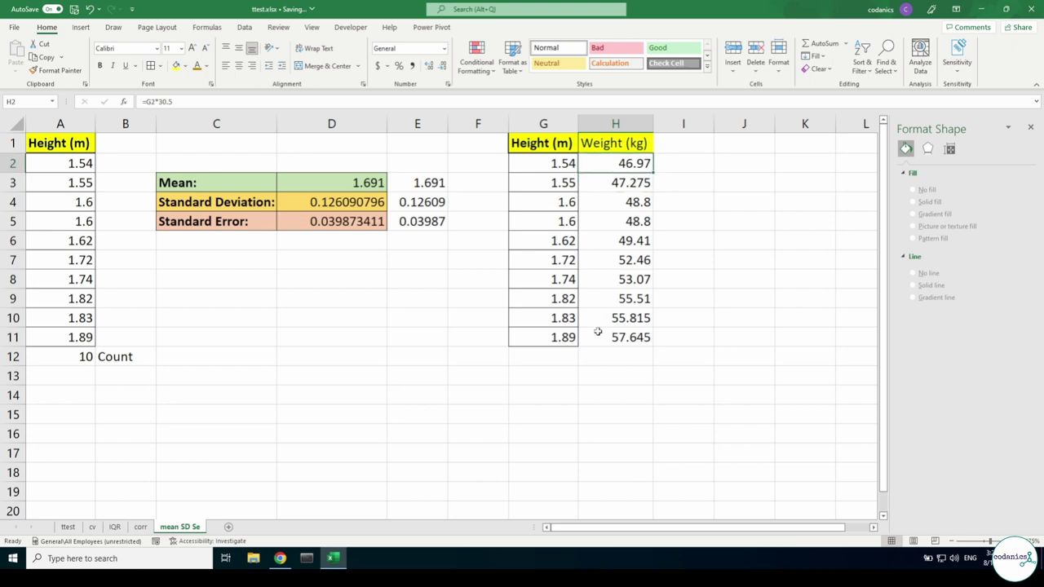
pyautogui.click(562, 359)
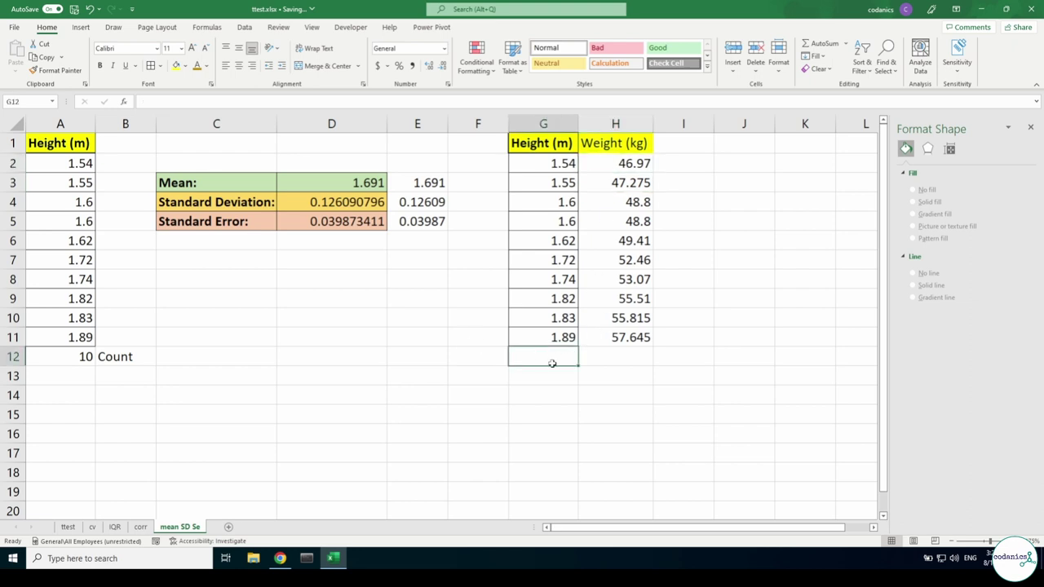
# - Enter the labels Mean:, SD and SE in F12:F14
pyautogui.click(486, 360)
pyautogui.write('Mean:')
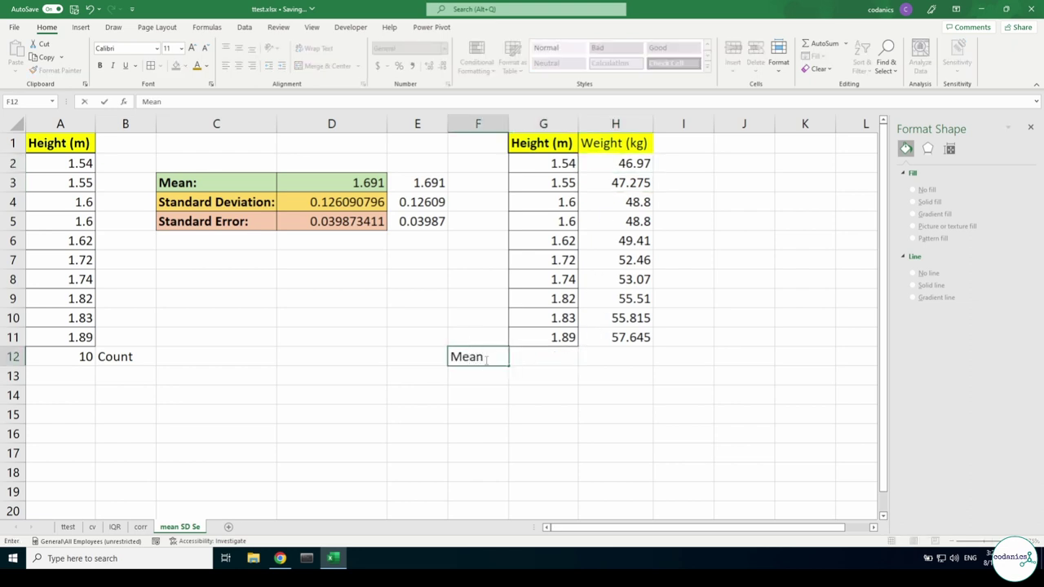
pyautogui.press('Return')
pyautogui.write('SD')
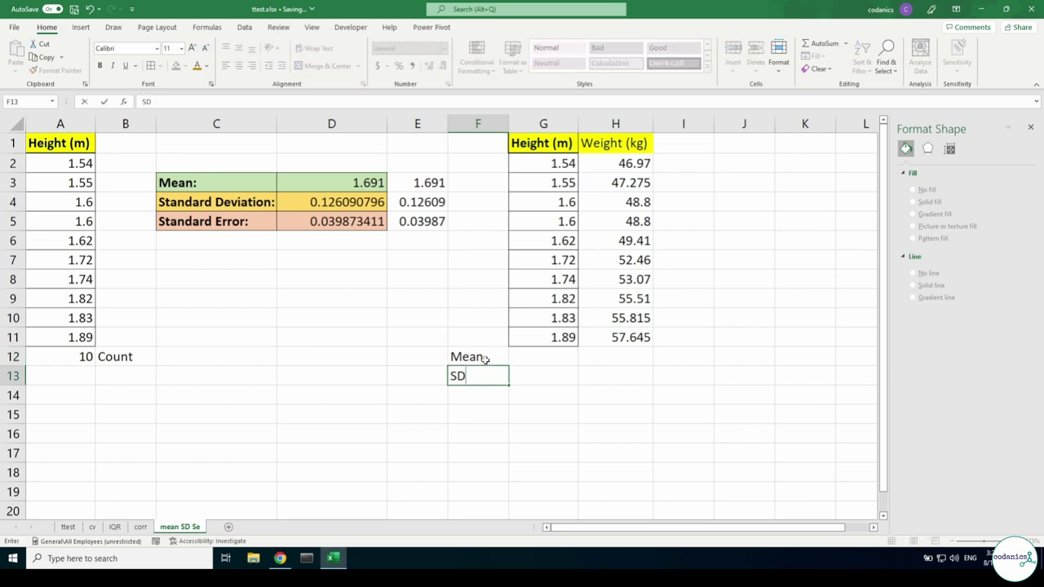
pyautogui.press('Return')
pyautogui.write('SE')
pyautogui.press('Return')
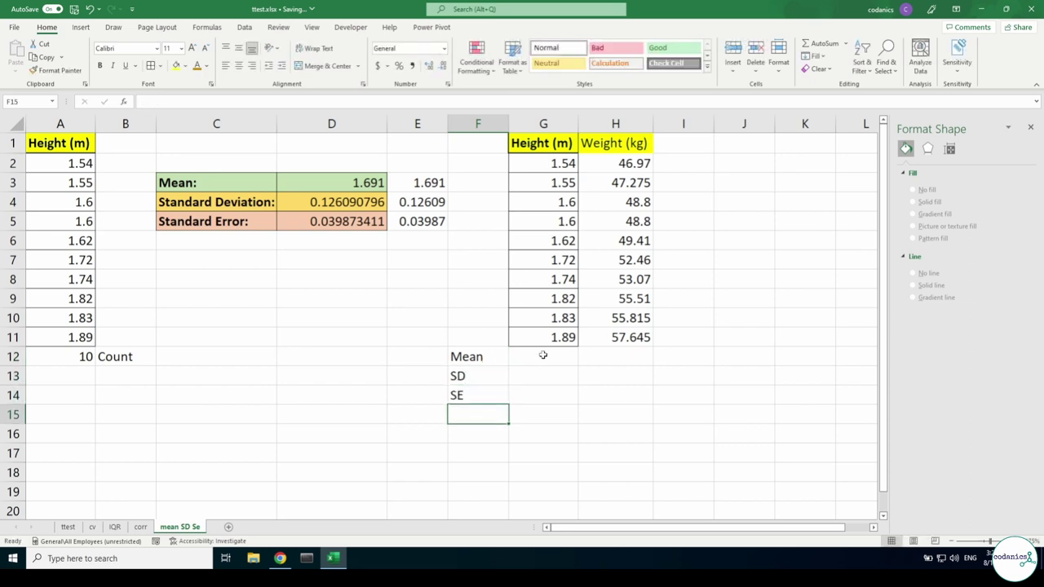
# - Enter =AVERAGE(G2:G11) in G12, giving a height mean of 1.691
pyautogui.click(542, 356)
pyautogui.write('=')
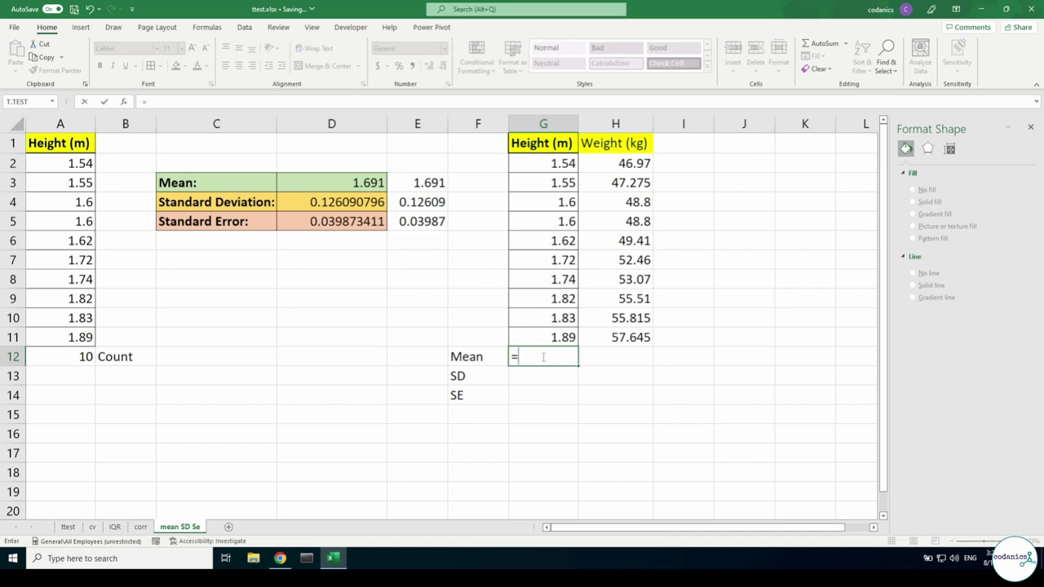
pyautogui.write('av')
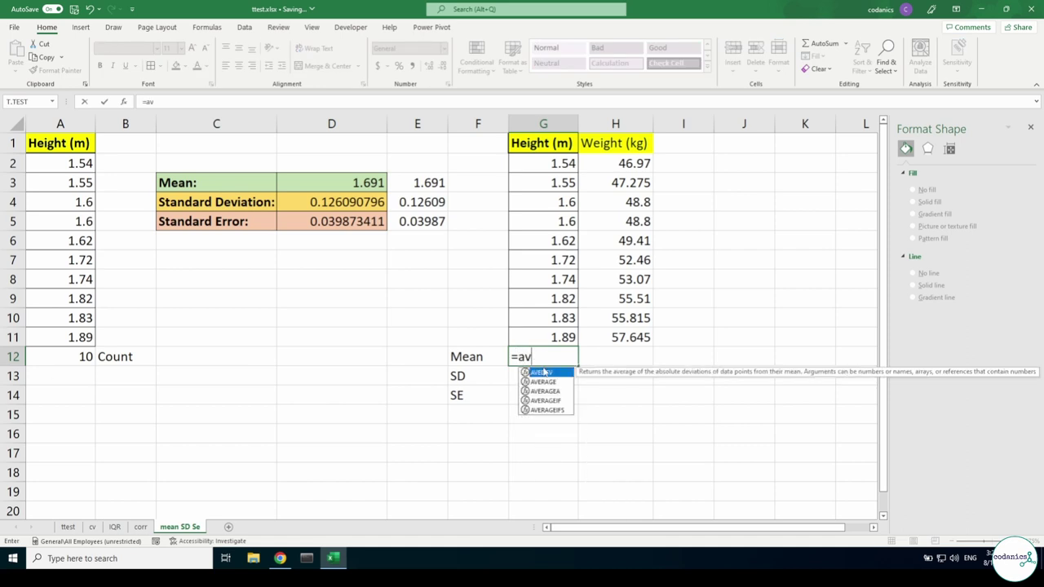
pyautogui.press('Tab')
pyautogui.hotkey('ctrl', 'z')
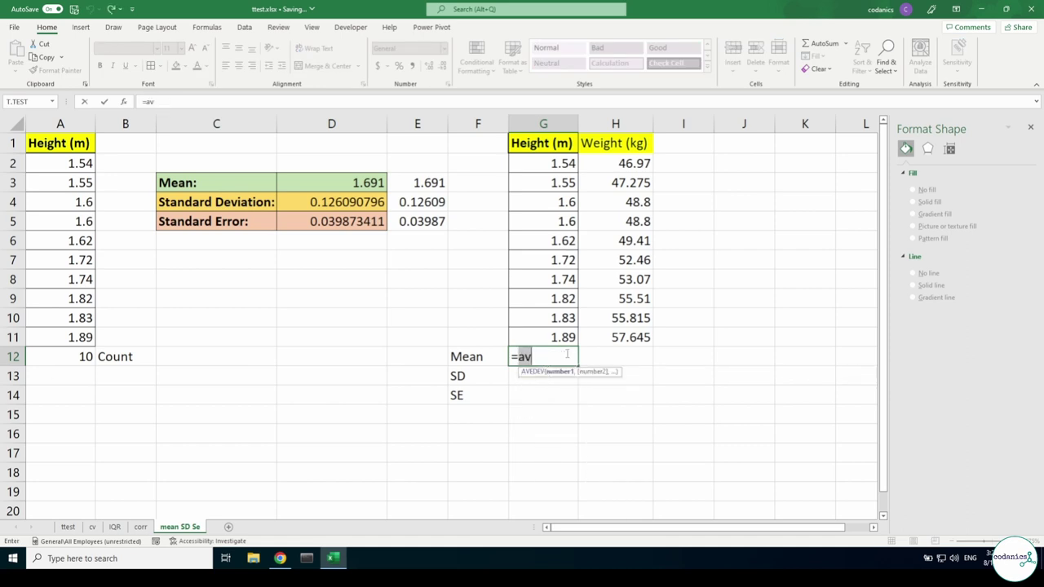
pyautogui.write('e')
pyautogui.press('BackSpace')
pyautogui.write('av')
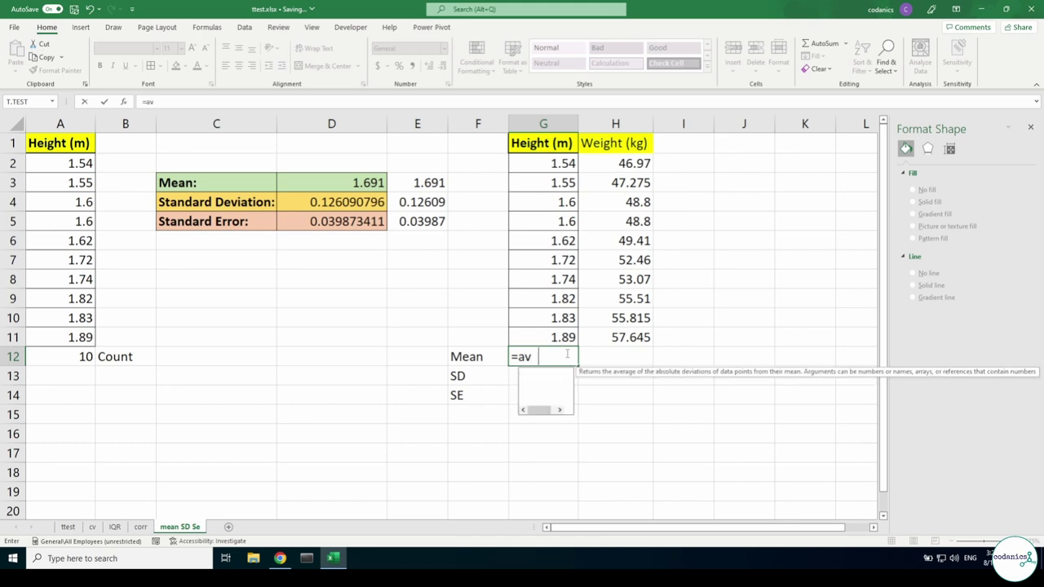
pyautogui.write('er')
pyautogui.press('Tab')
pyautogui.moveTo(563, 164); pyautogui.dragTo(544, 333)
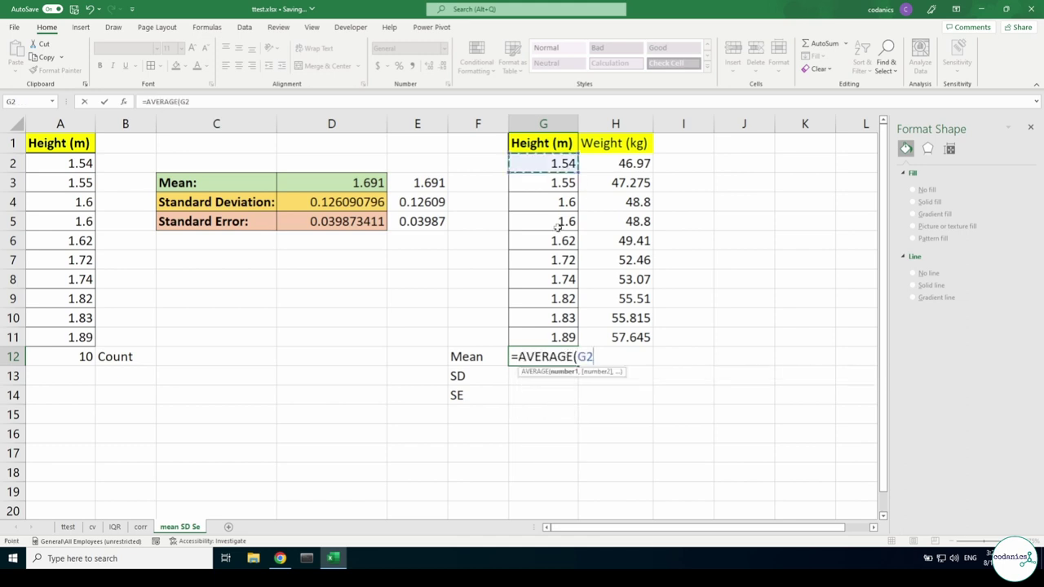
pyautogui.write(')')
pyautogui.press('Return')
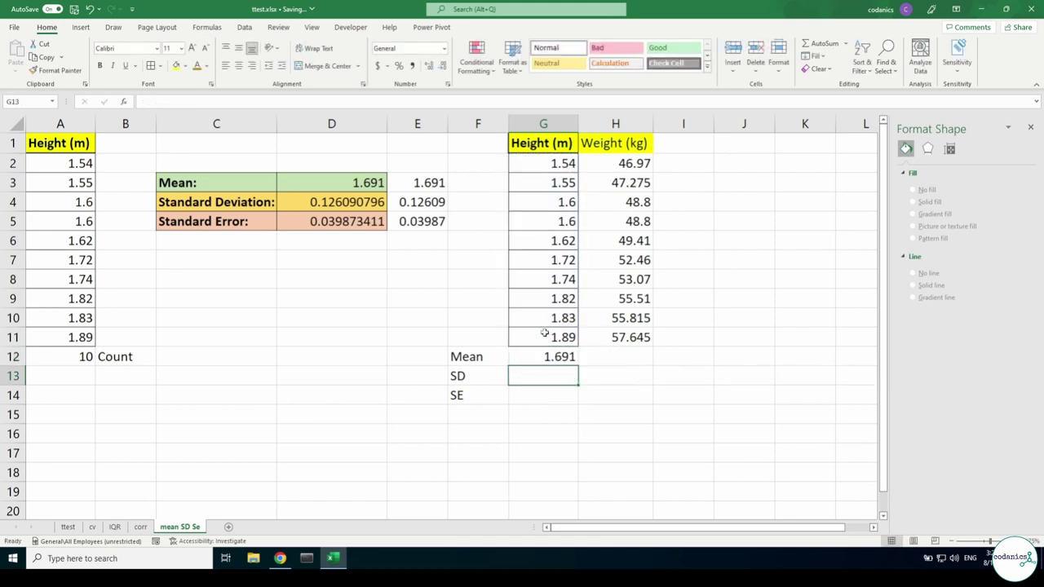
pyautogui.click(553, 358)
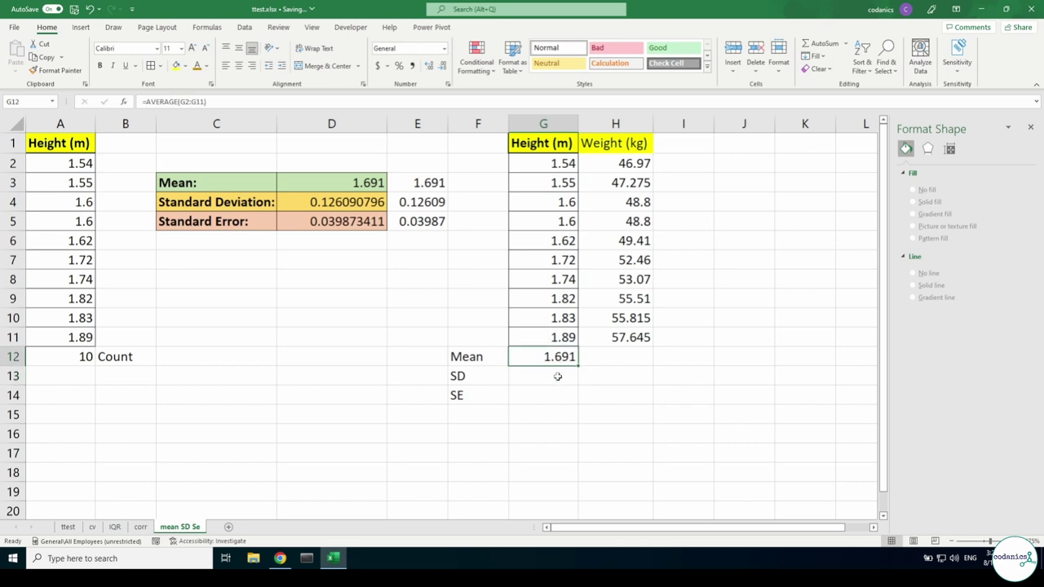
# - Enter =STDEV(G2:G11) in G13 for the height standard deviation, 0.1260908
pyautogui.click(557, 376)
pyautogui.write('=s')
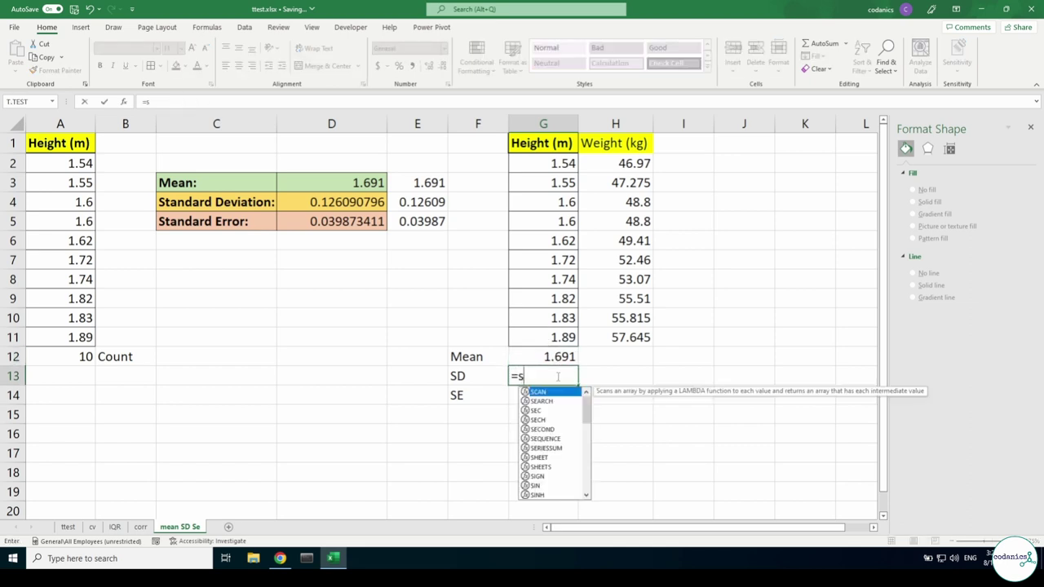
pyautogui.write('t')
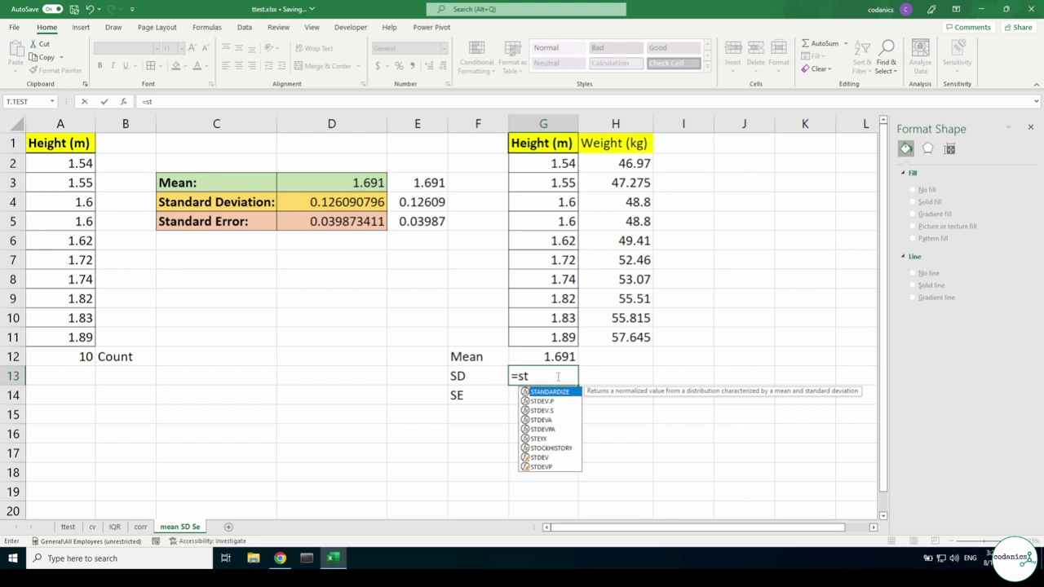
pyautogui.write('d')
pyautogui.press('Down')
pyautogui.press('Down')
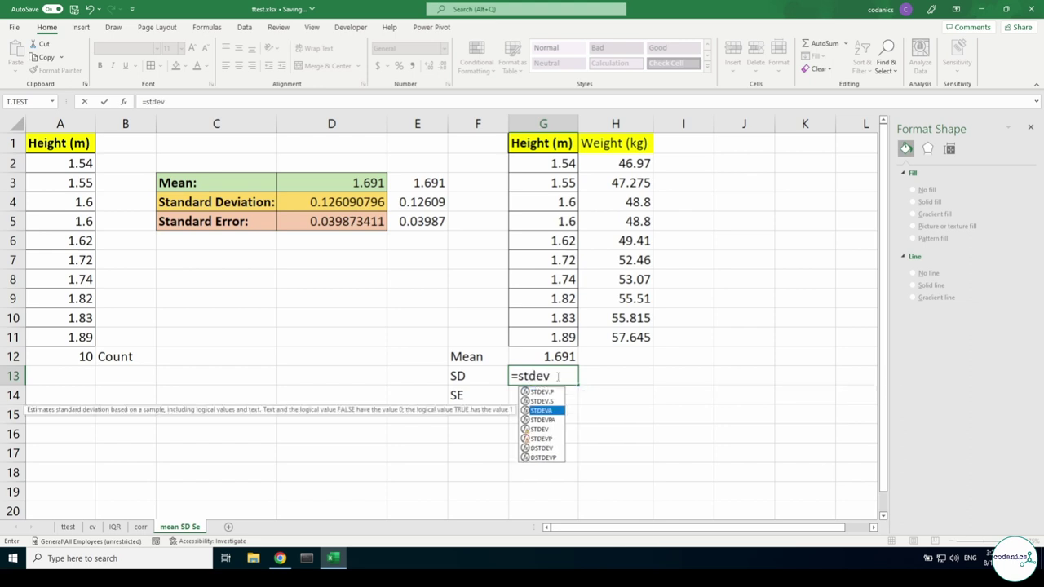
pyautogui.press('Down')
pyautogui.press('Down')
pyautogui.press('Tab')
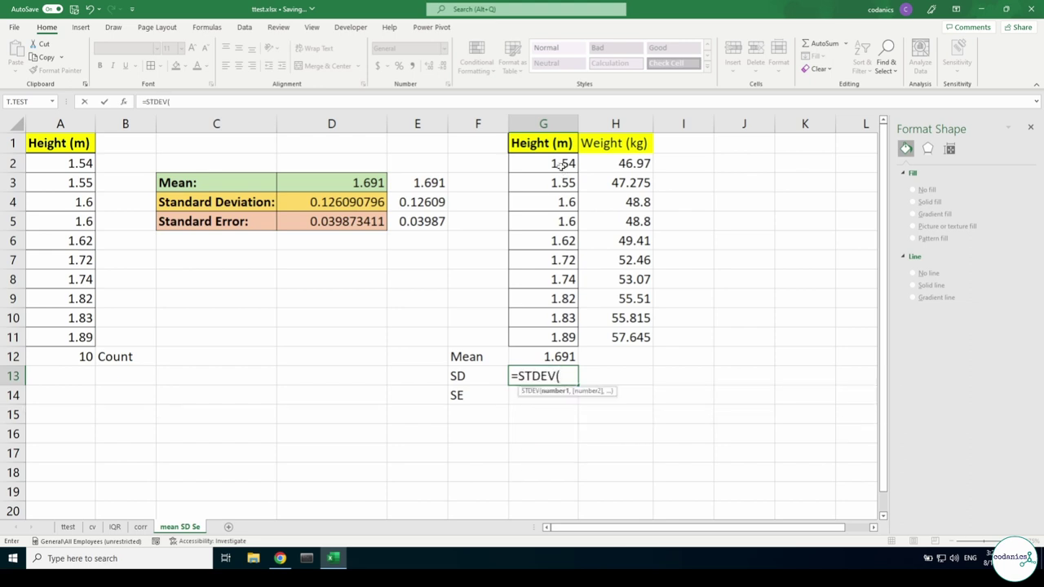
pyautogui.moveTo(561, 165); pyautogui.dragTo(537, 333)
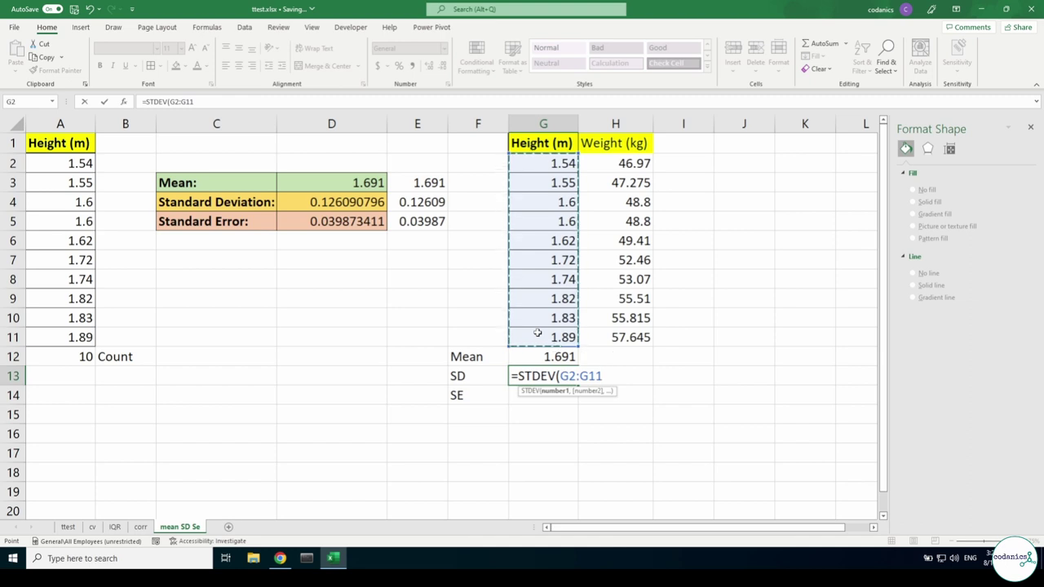
pyautogui.press('Return')
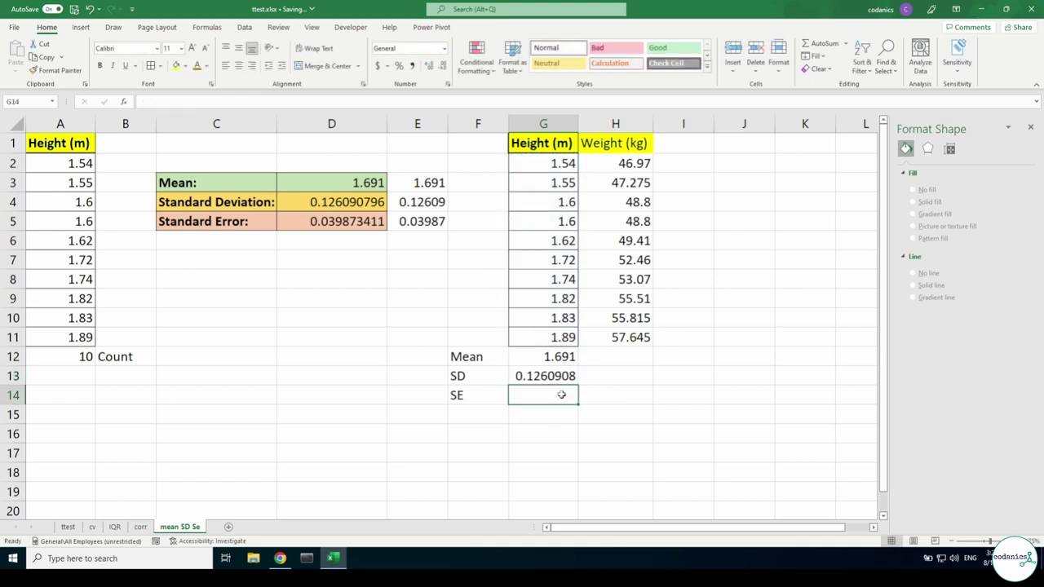
# - Enter =G13/SQRT(COUNT(G2:G11)) in G14 for the standard error, 0.0398734
pyautogui.write('=')
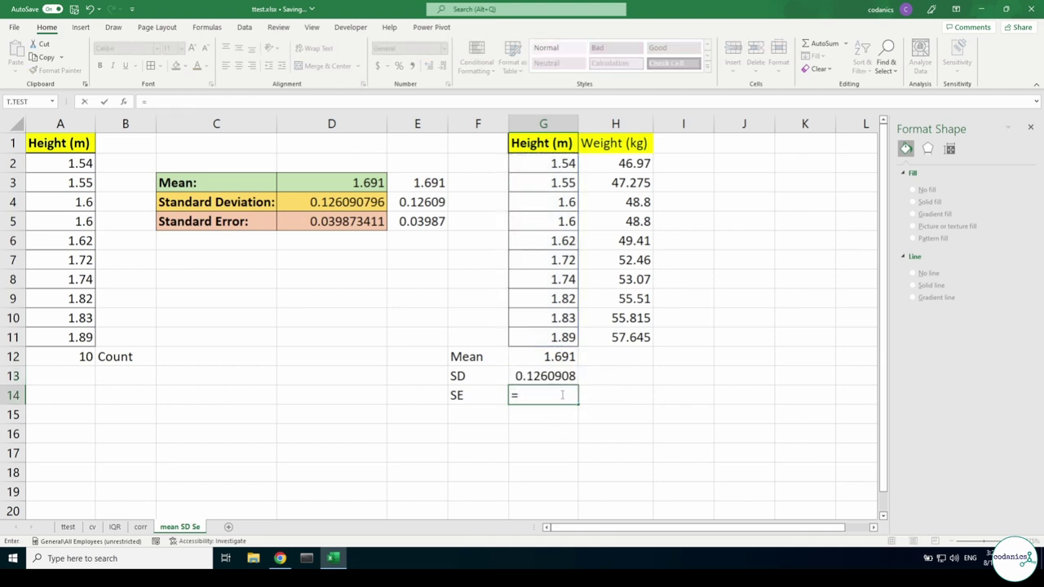
pyautogui.click(552, 375)
pyautogui.write('/sq')
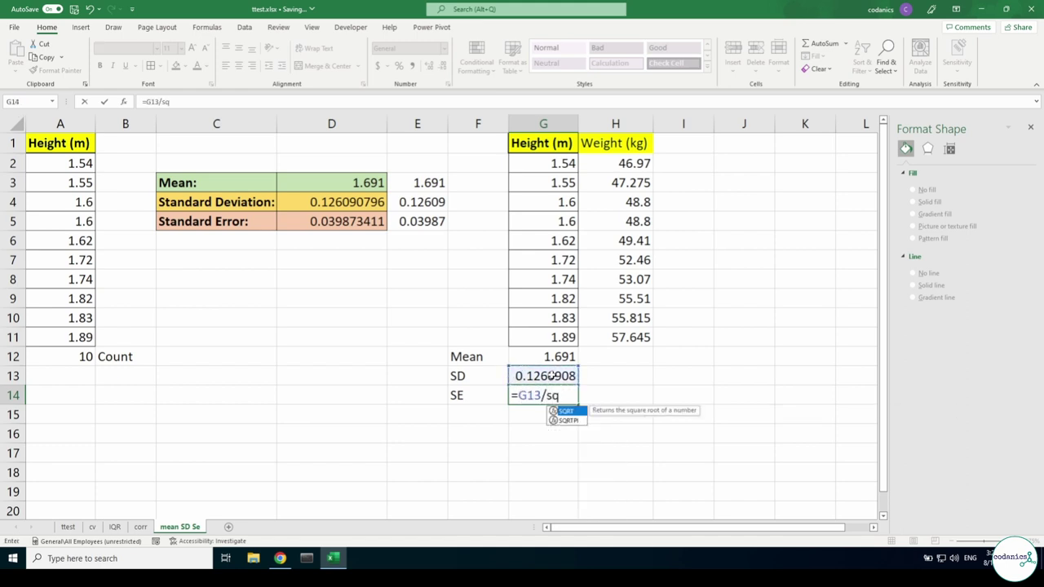
pyautogui.write('rt')
pyautogui.press('Tab')
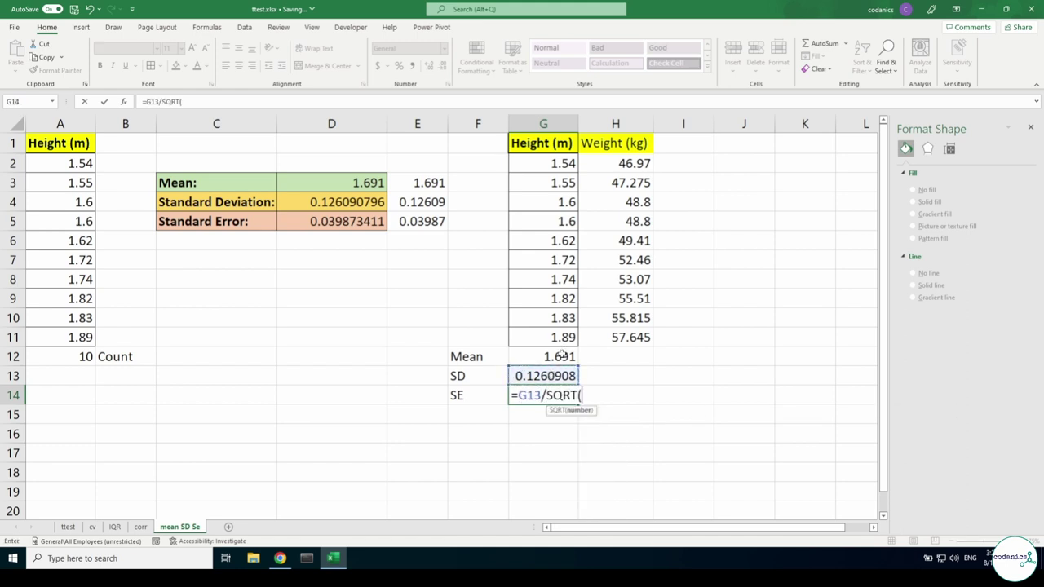
pyautogui.write('count')
pyautogui.press('Tab')
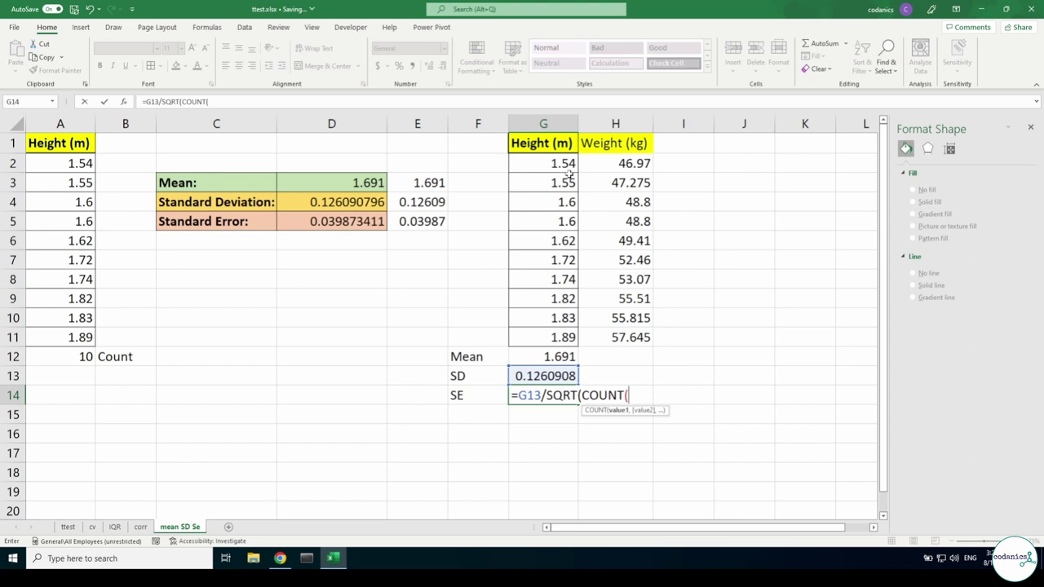
pyautogui.moveTo(568, 164); pyautogui.dragTo(565, 341)
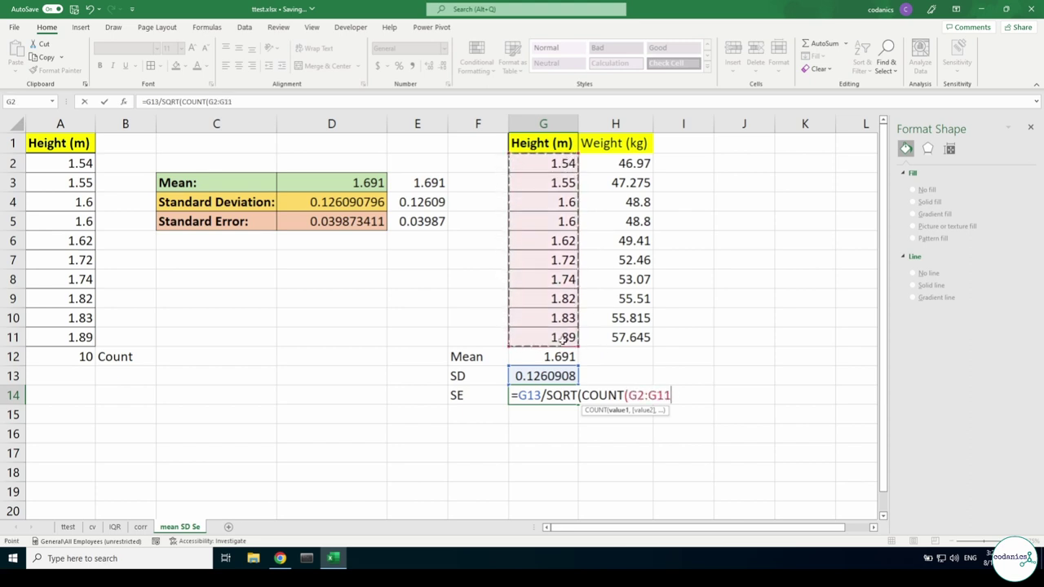
pyautogui.write(')')
pyautogui.press('Return')
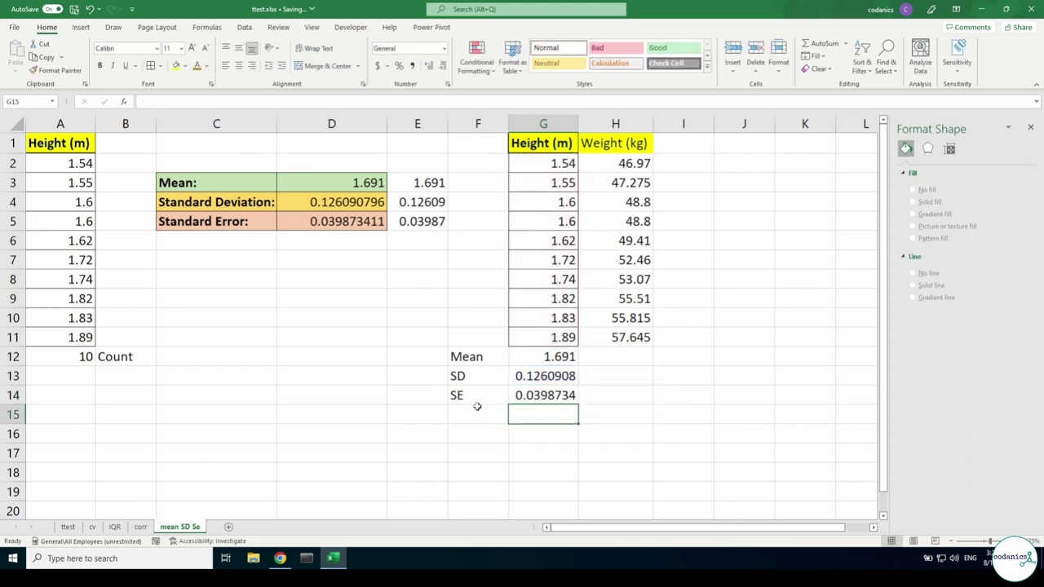
pyautogui.moveTo(484, 364); pyautogui.dragTo(538, 397)
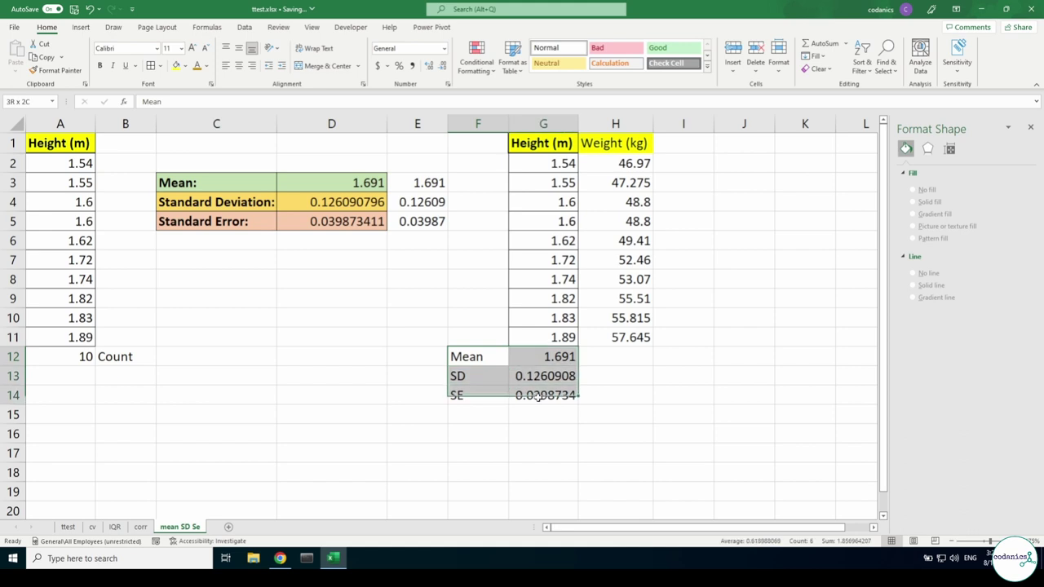
# - Give F12:G14 an outside border and extend the Mean/SD/SE formulas into column H
pyautogui.click(162, 66)
pyautogui.click(192, 193)
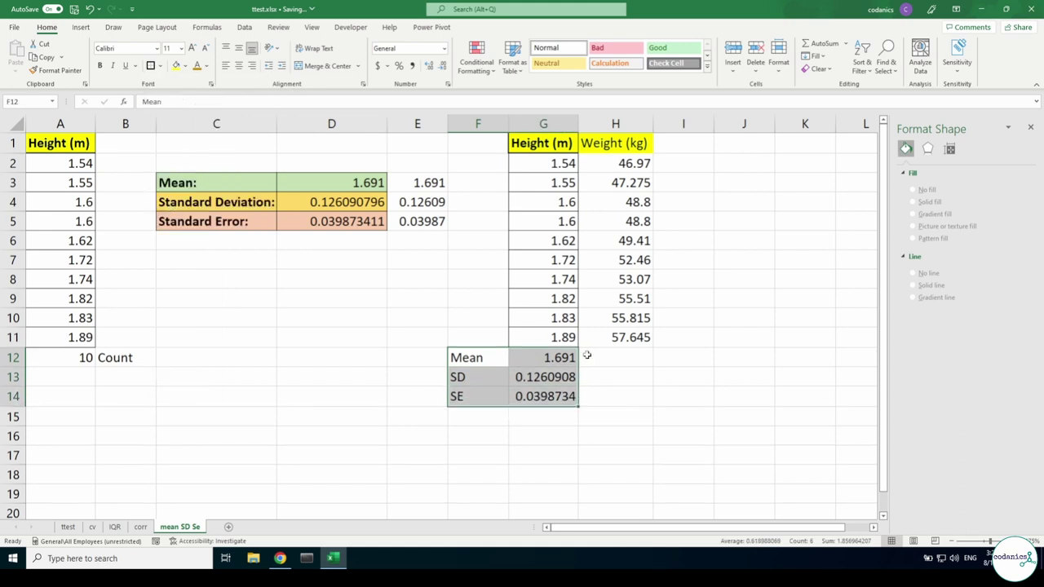
pyautogui.click(628, 395)
pyautogui.moveTo(538, 367)
pyautogui.mouseDown()
pyautogui.moveTo(545, 398)
pyautogui.moveTo(645, 400)
pyautogui.mouseUp()
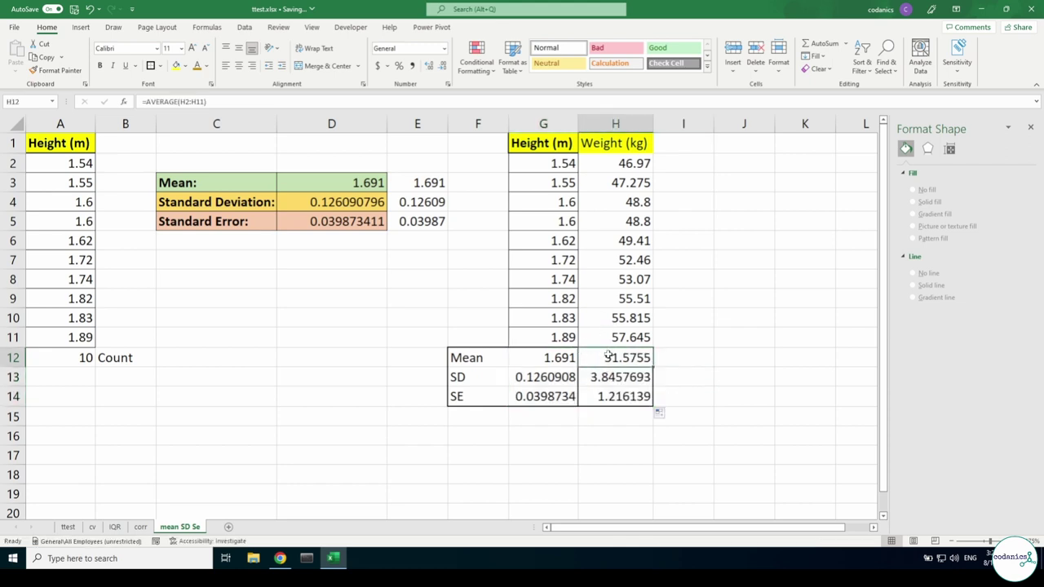
# - Shade the Mean row F12:K12 light green
pyautogui.click(489, 362)
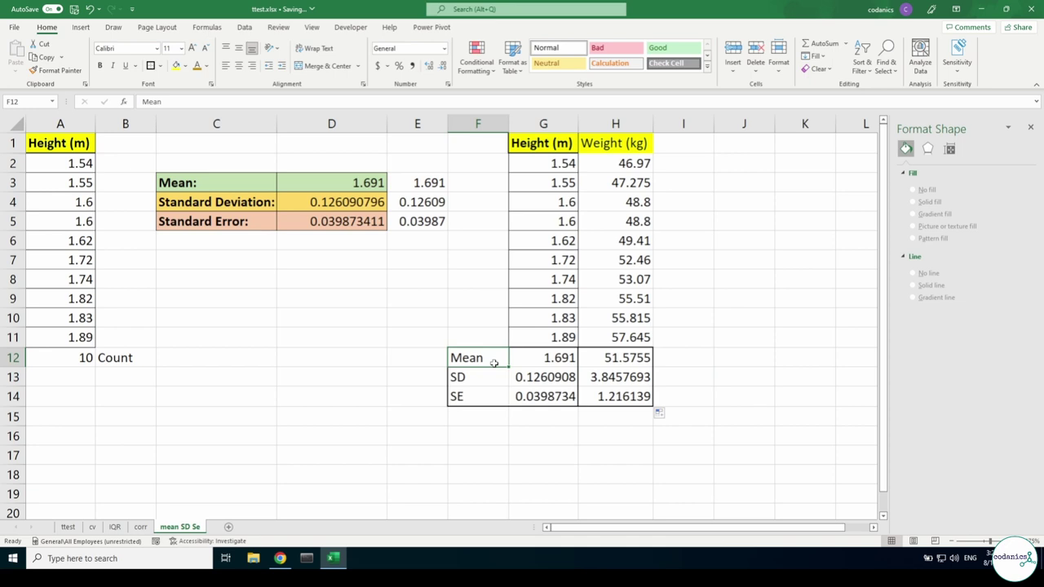
pyautogui.moveTo(494, 362); pyautogui.dragTo(804, 366)
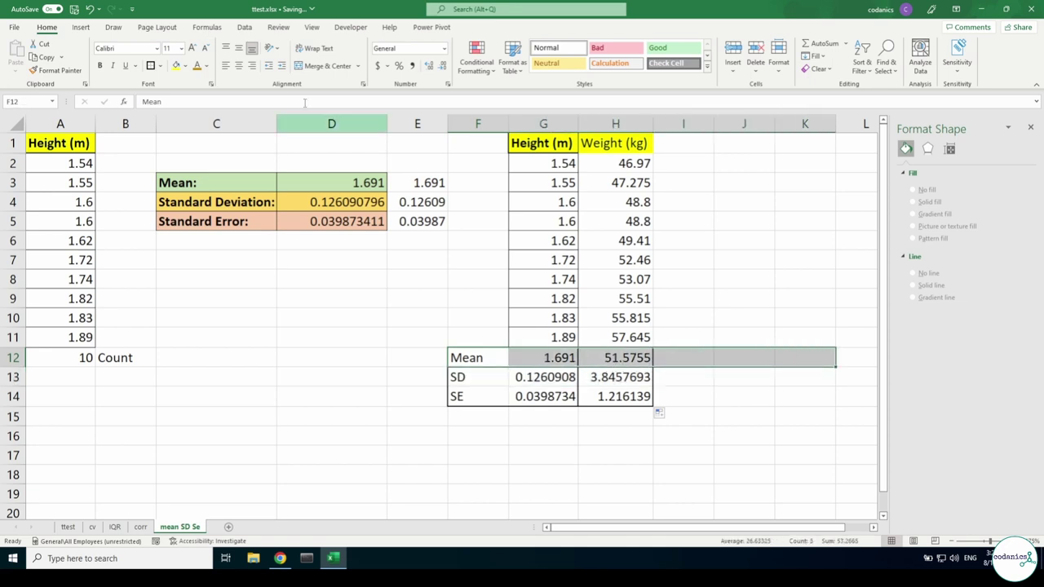
pyautogui.click(185, 66)
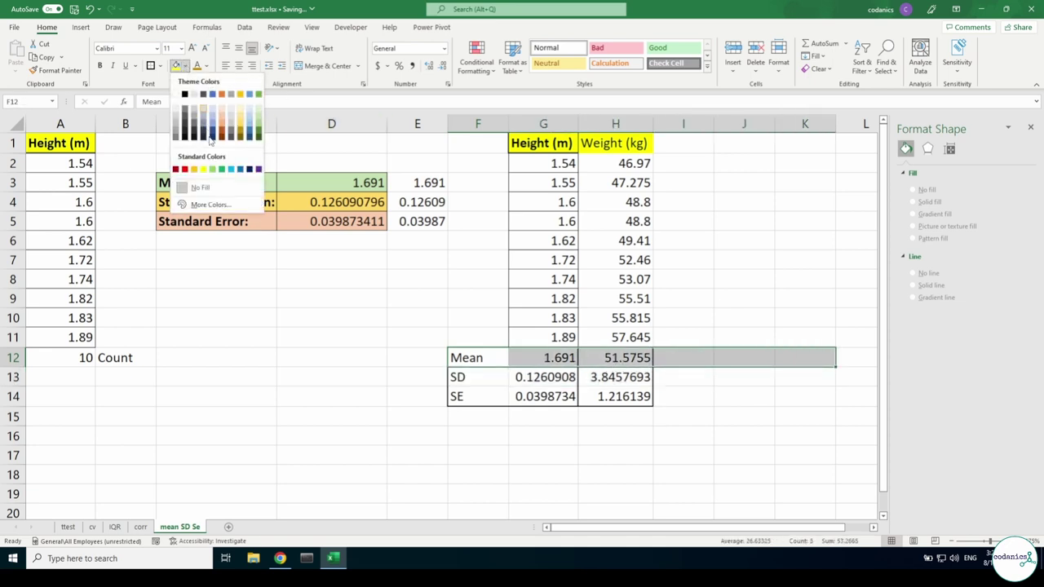
pyautogui.click(258, 111)
pyautogui.click(698, 298)
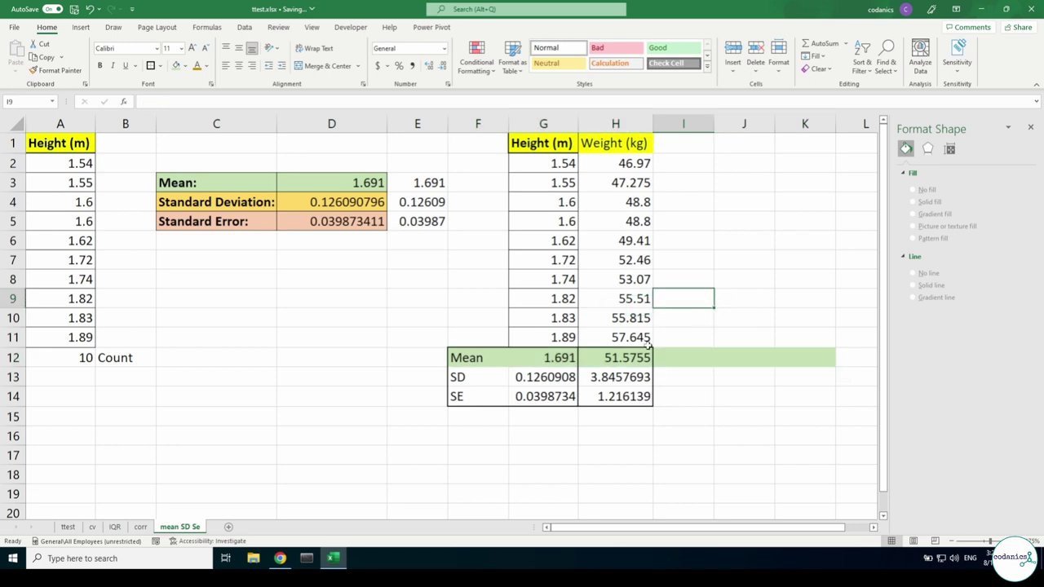
pyautogui.moveTo(554, 143); pyautogui.dragTo(594, 332)
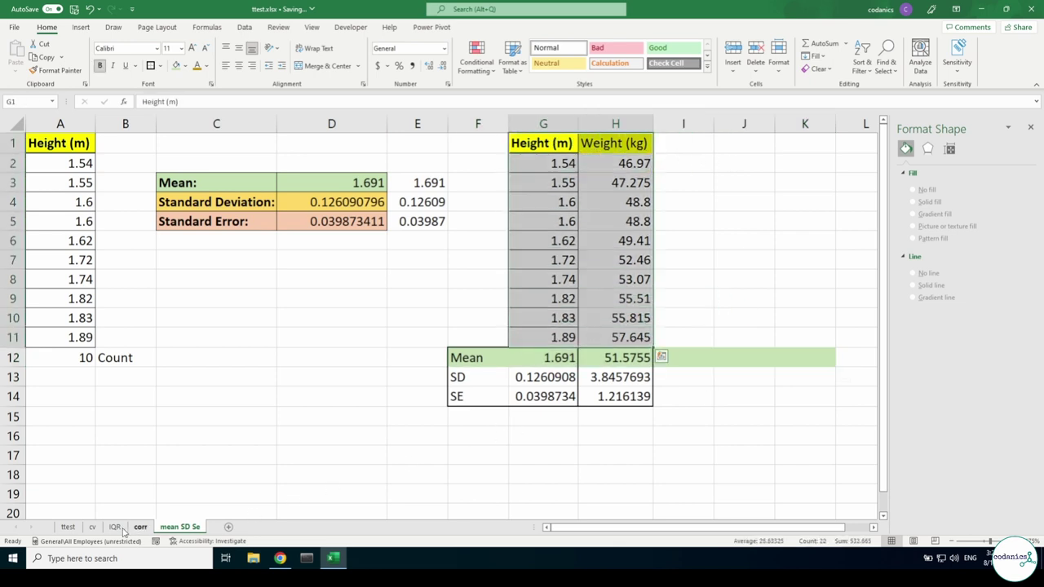
# - Copy the Weight (kg) column B1:B11 from the corr sheet into column I
pyautogui.click(141, 528)
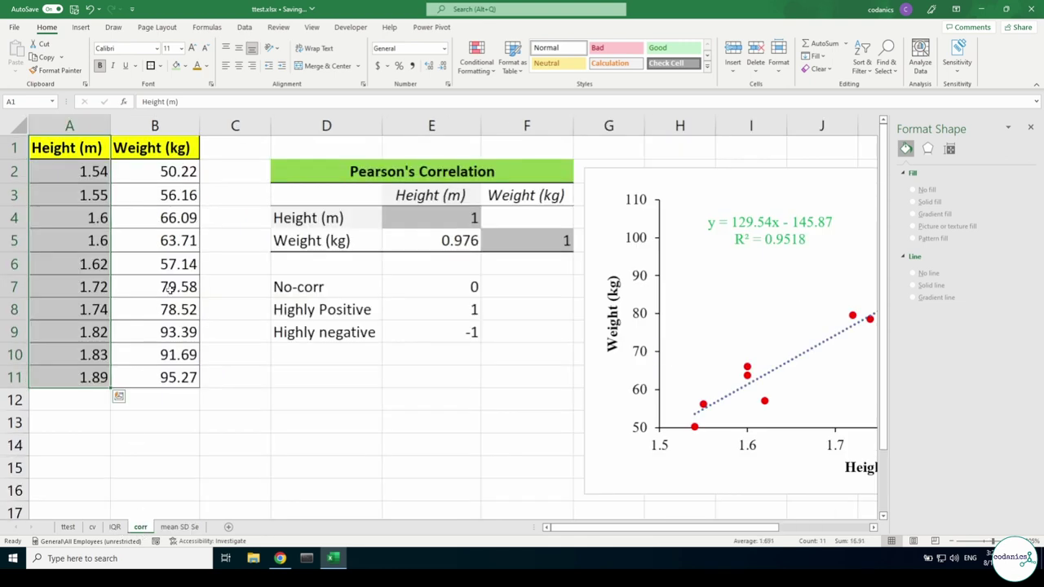
pyautogui.moveTo(162, 151); pyautogui.dragTo(163, 377)
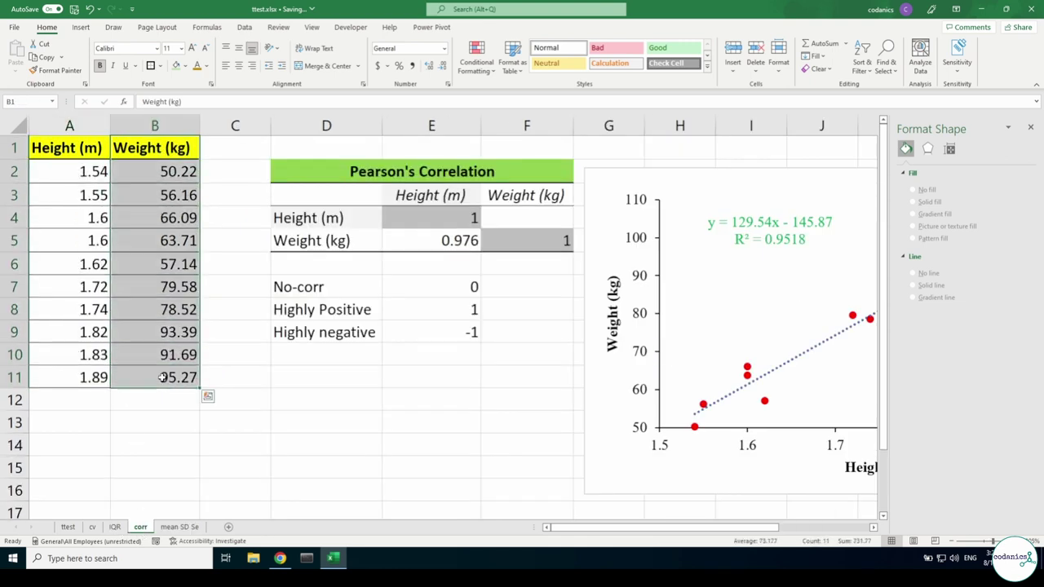
pyautogui.hotkey('ctrl', 'c')
pyautogui.click(179, 527)
pyautogui.click(675, 143)
pyautogui.hotkey('ctrl', 'v')
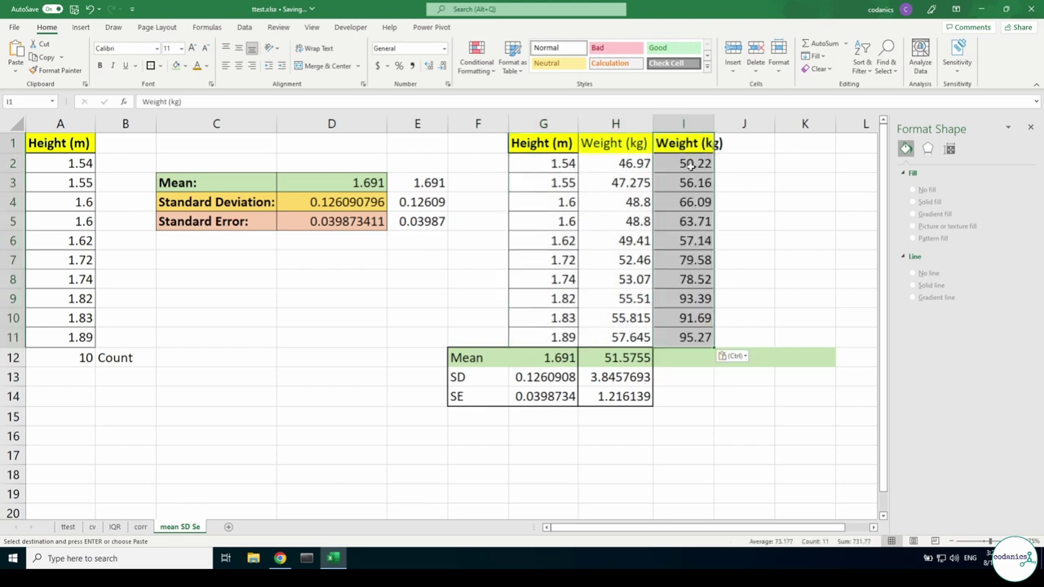
# - Extend the Mean, SD and SE formulas into column I (73.177, 16.7418, 5.29421)
pyautogui.moveTo(562, 359); pyautogui.dragTo(713, 367)
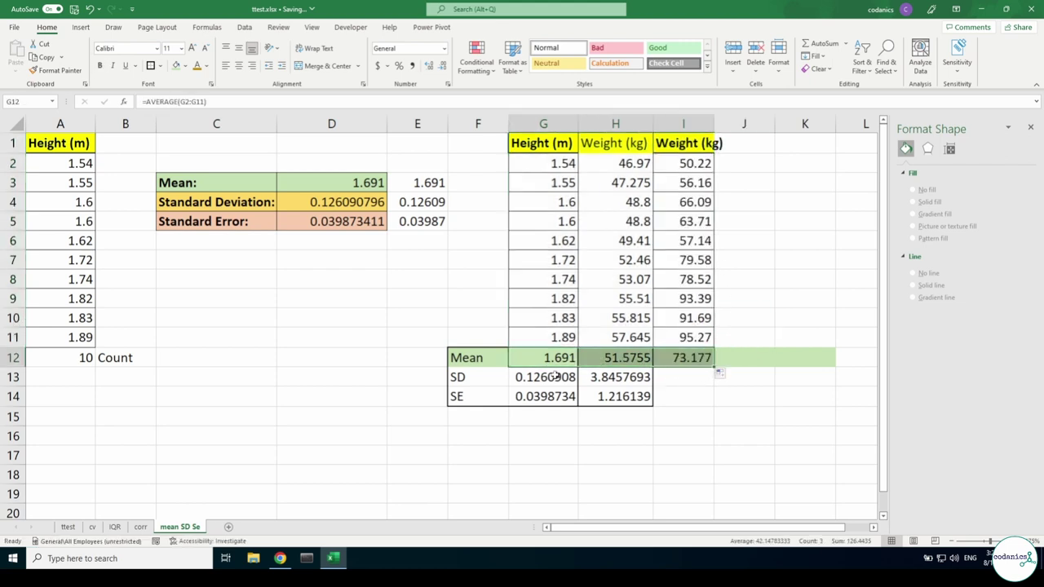
pyautogui.moveTo(555, 376); pyautogui.dragTo(714, 405)
pyautogui.click(805, 396)
pyautogui.doubleClick(694, 359)
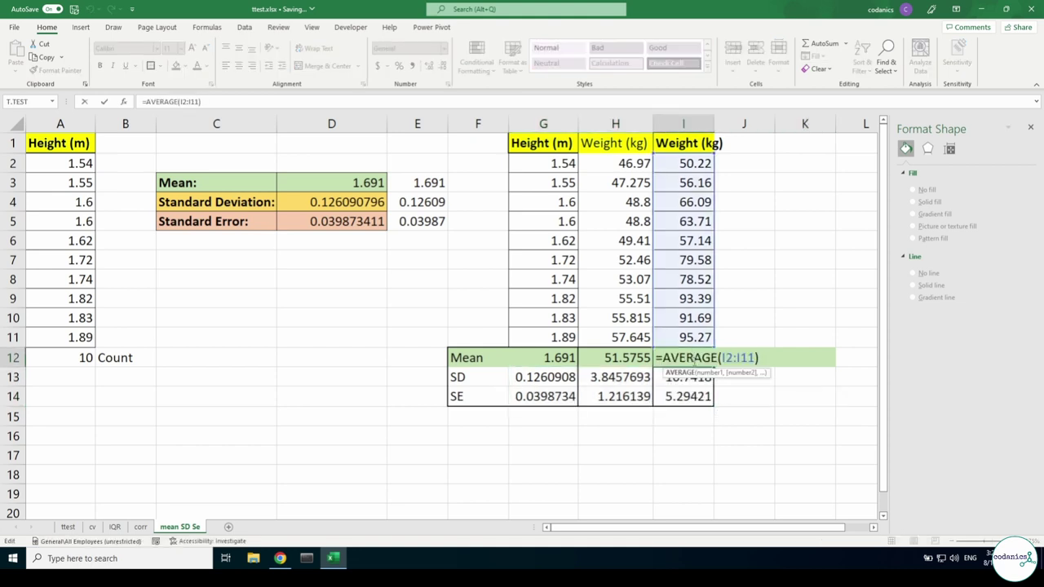
pyautogui.press('Escape')
pyautogui.doubleClick(694, 377)
pyautogui.press('Escape')
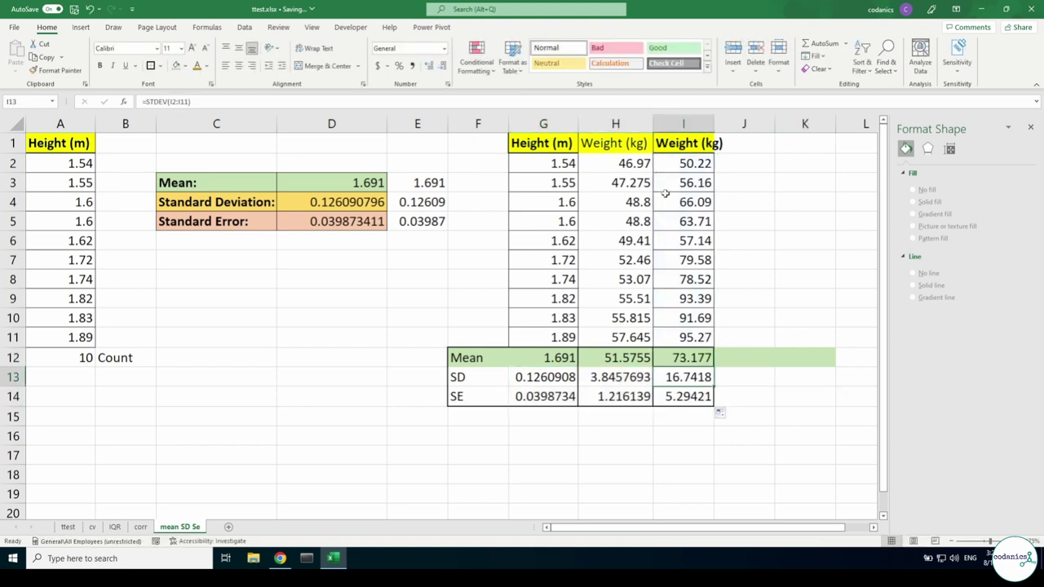
pyautogui.moveTo(715, 123); pyautogui.dragTo(714, 123)
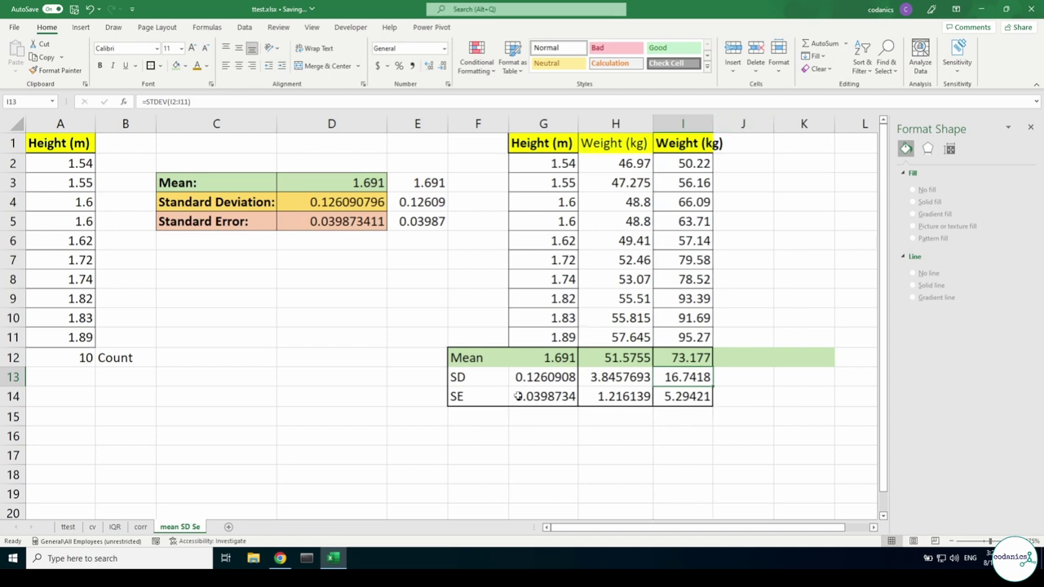
pyautogui.moveTo(530, 362); pyautogui.dragTo(679, 357)
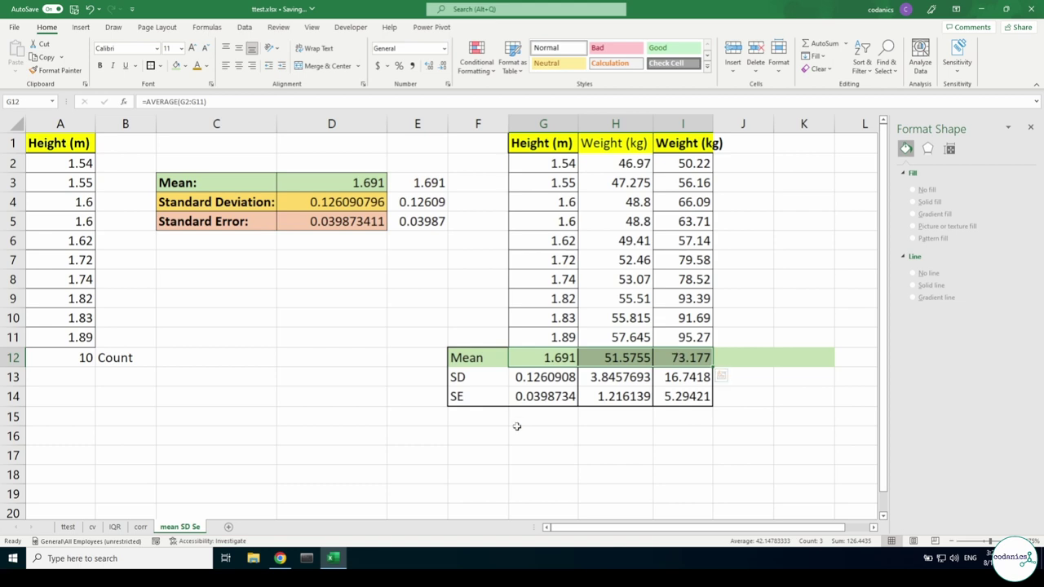